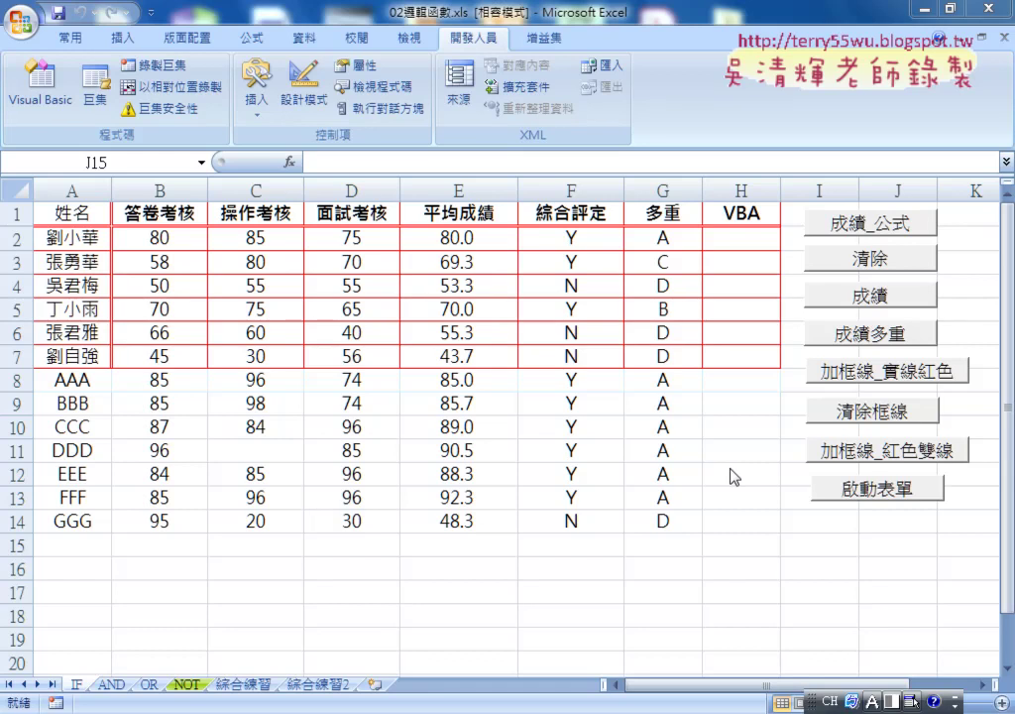
Show UserForm1 with the 啟動表單 button and put the caret in the fourth 姓名 box
{"action": "left_click", "coordinate": [870, 488]}
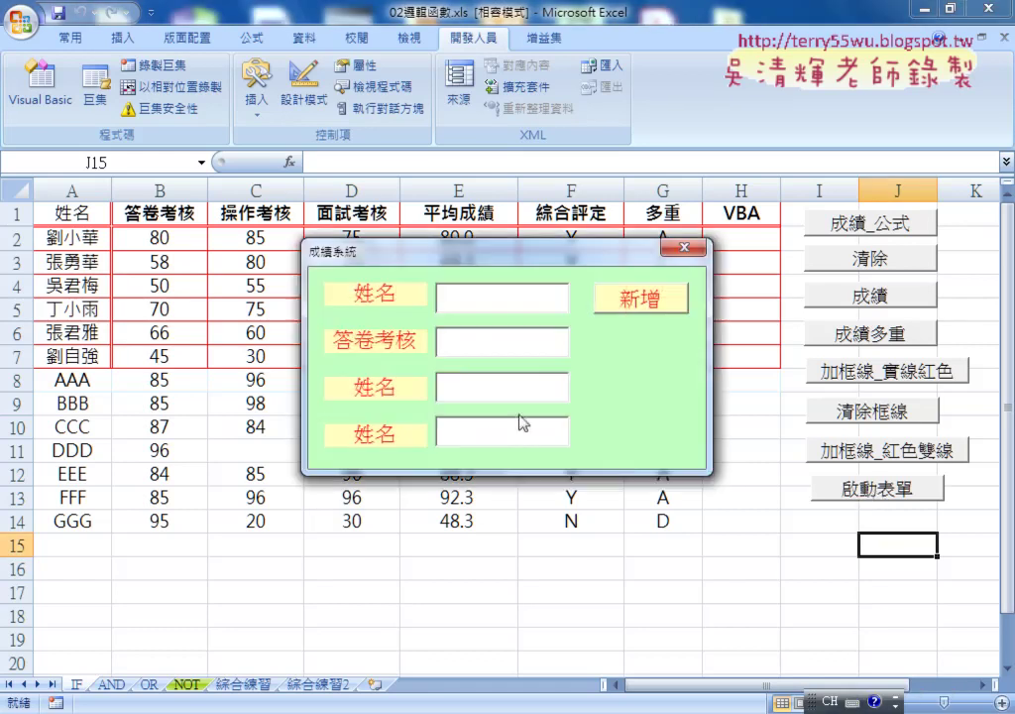
{"action": "left_click", "coordinate": [460, 434]}
{"action": "key", "text": "ctrl+space"}
{"action": "left_click_drag", "start_coordinate": [426, 443], "coordinate": [555, 457]}
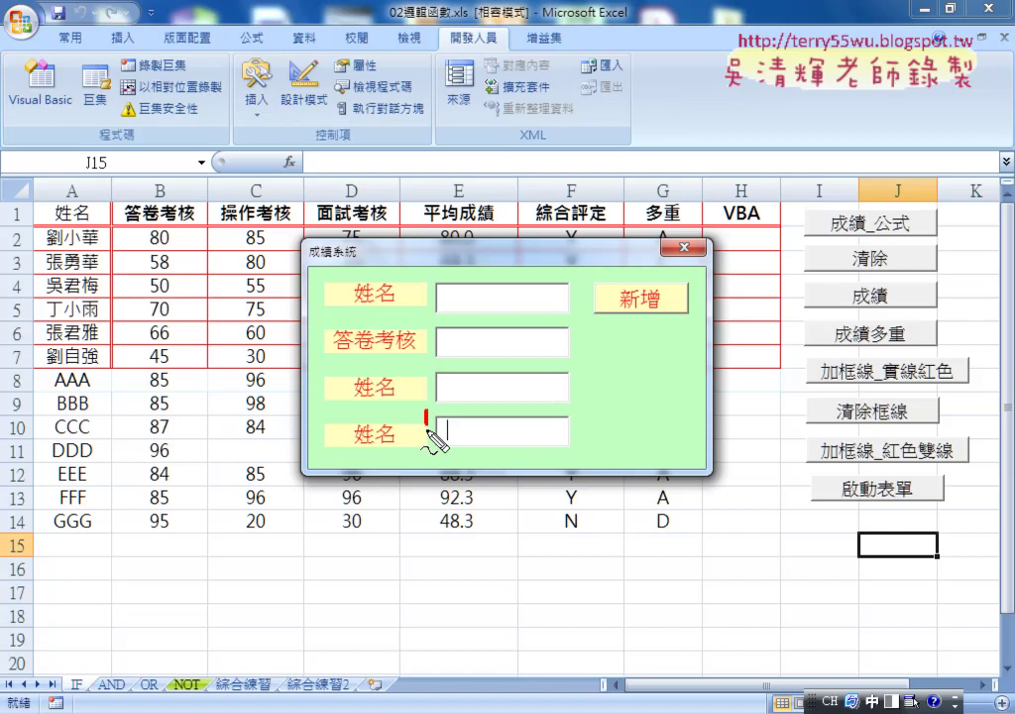
{"action": "left_click_drag", "start_coordinate": [409, 452], "coordinate": [548, 462]}
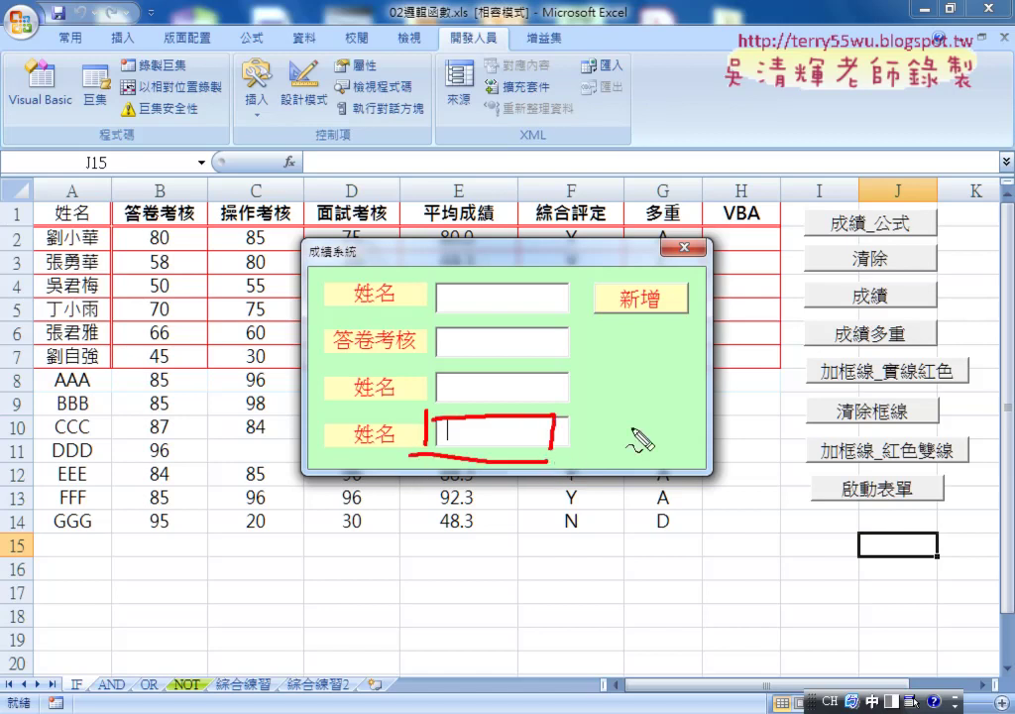
{"action": "left_click_drag", "start_coordinate": [631, 428], "coordinate": [585, 454]}
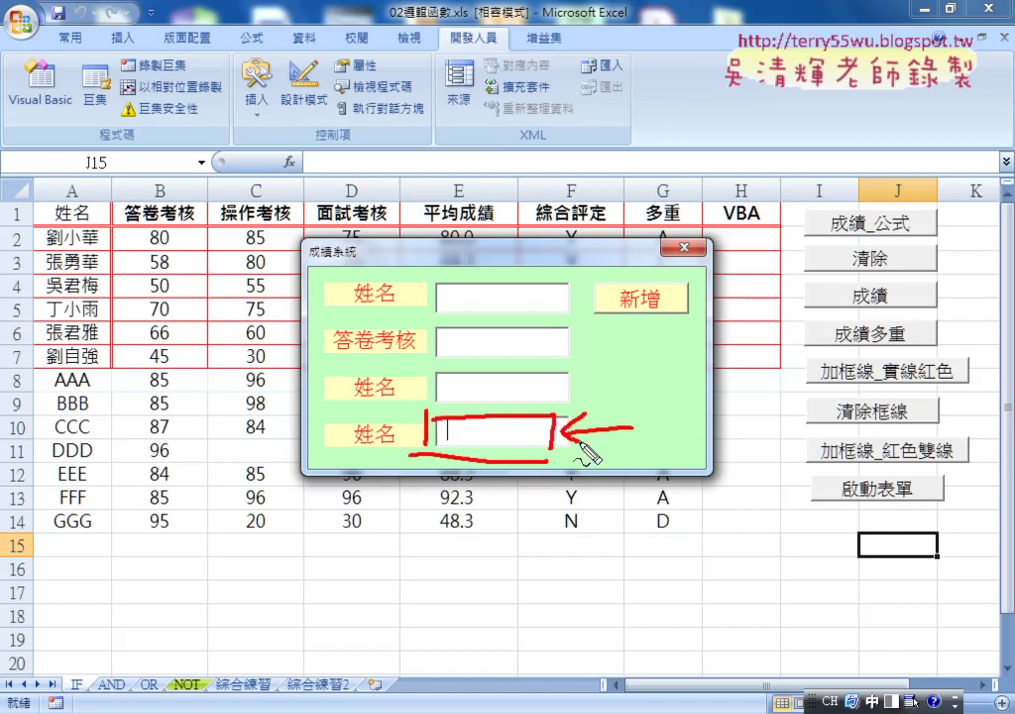
{"action": "mouse_move", "coordinate": [447, 441]}
{"action": "left_mouse_down"}
{"action": "mouse_move", "coordinate": [447, 422]}
{"action": "mouse_move", "coordinate": [457, 421]}
{"action": "left_mouse_up"}
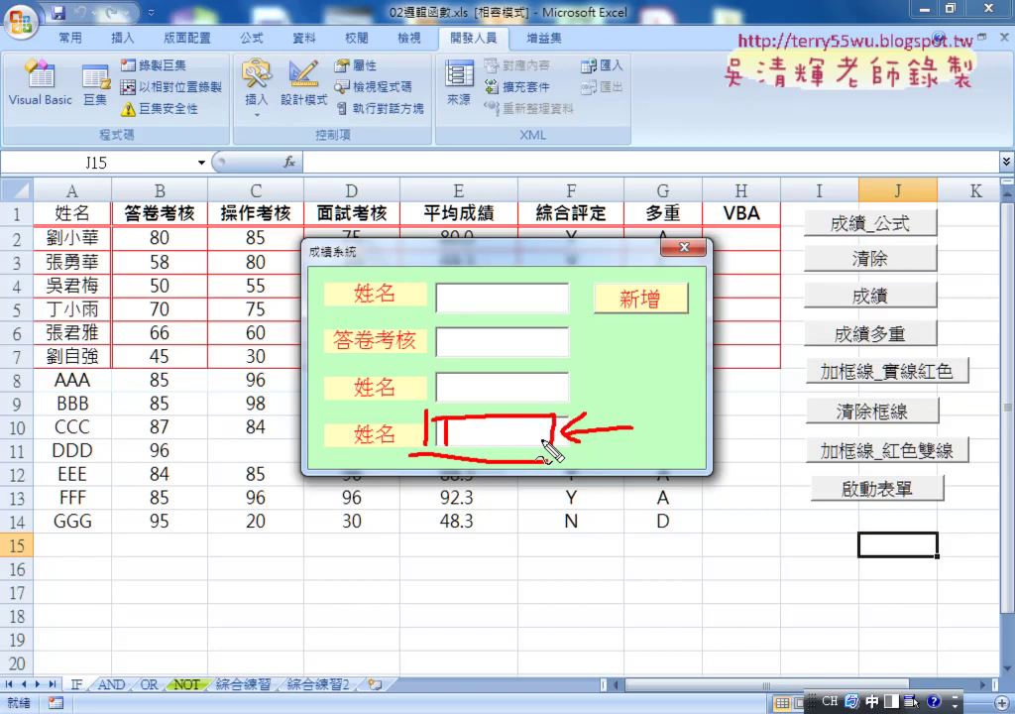
{"action": "mouse_move", "coordinate": [567, 448]}
{"action": "left_mouse_down"}
{"action": "mouse_move", "coordinate": [641, 407]}
{"action": "mouse_move", "coordinate": [645, 351]}
{"action": "mouse_move", "coordinate": [673, 340]}
{"action": "left_mouse_up"}
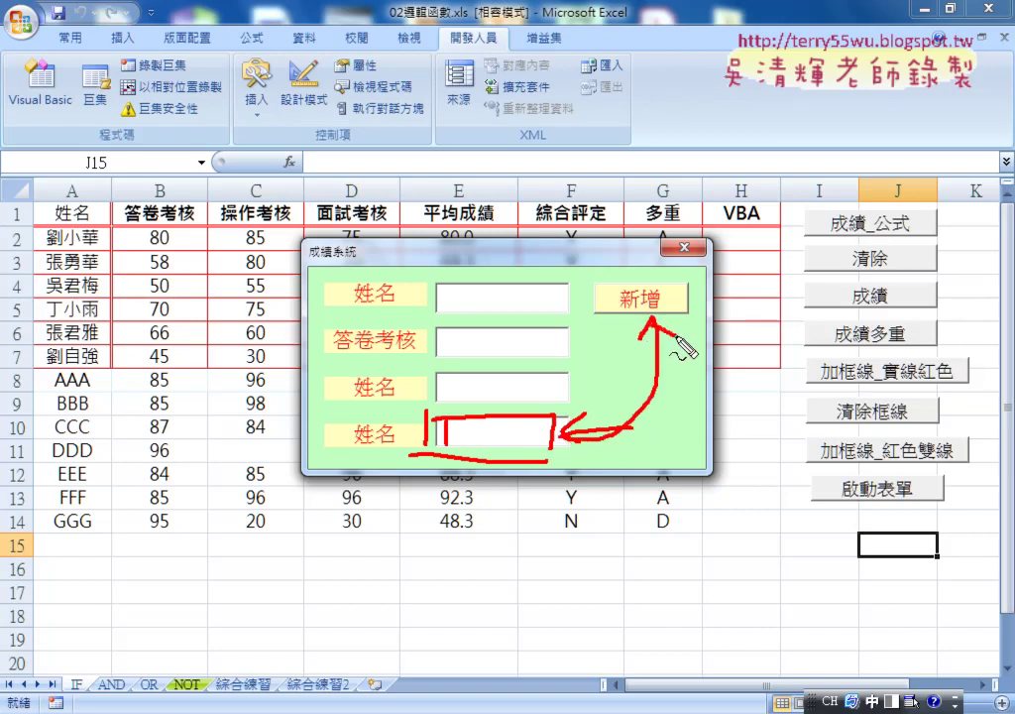
{"action": "left_click_drag", "start_coordinate": [595, 297], "coordinate": [668, 335]}
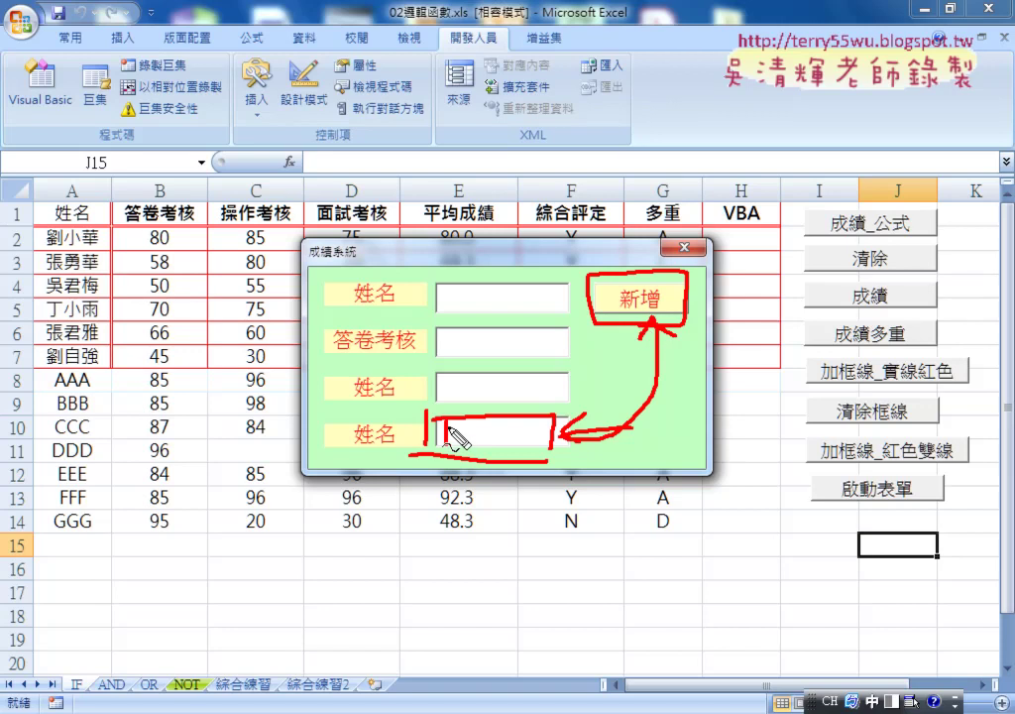
{"action": "left_click_drag", "start_coordinate": [447, 451], "coordinate": [446, 416]}
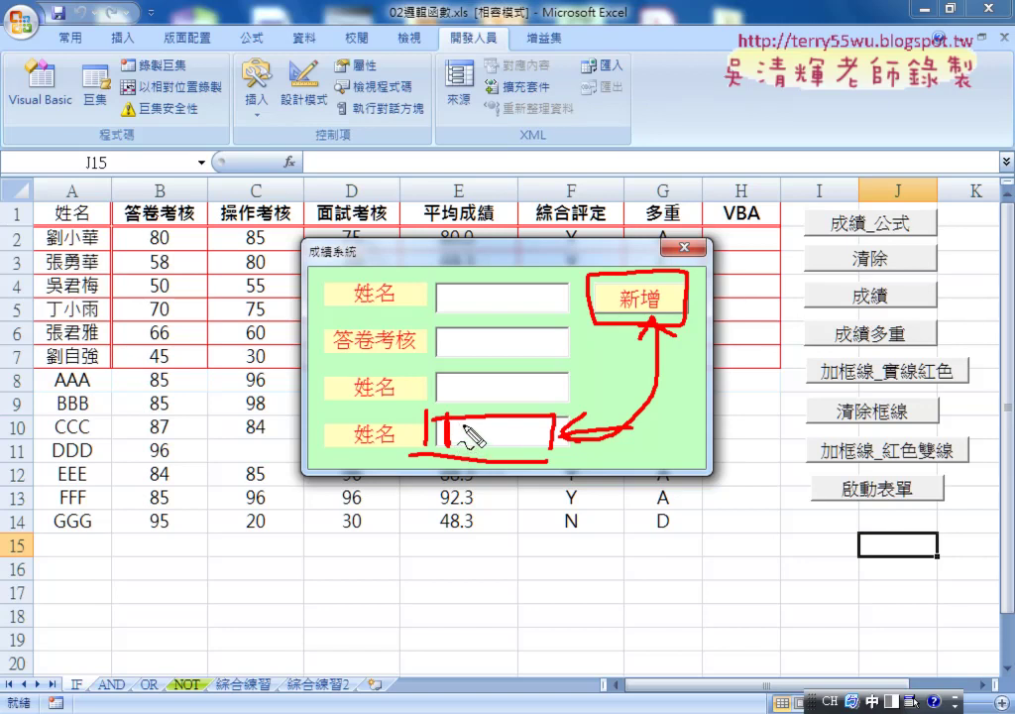
{"action": "mouse_move", "coordinate": [473, 322]}
{"action": "left_mouse_down"}
{"action": "mouse_move", "coordinate": [477, 372]}
{"action": "mouse_move", "coordinate": [525, 387]}
{"action": "left_mouse_up"}
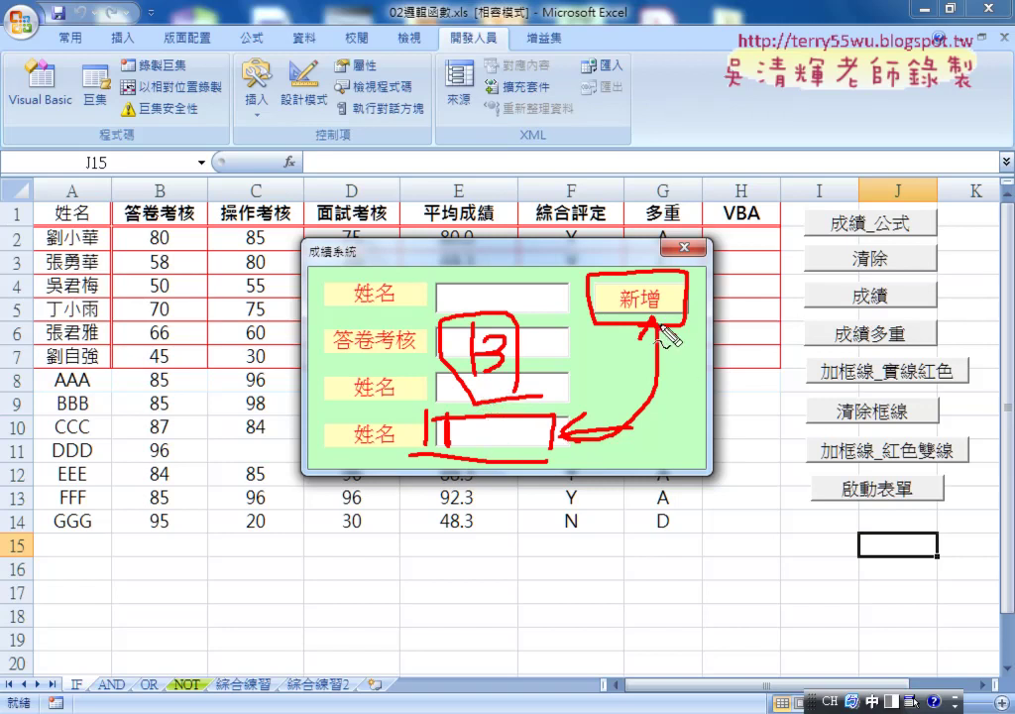
{"action": "key", "text": "Escape"}
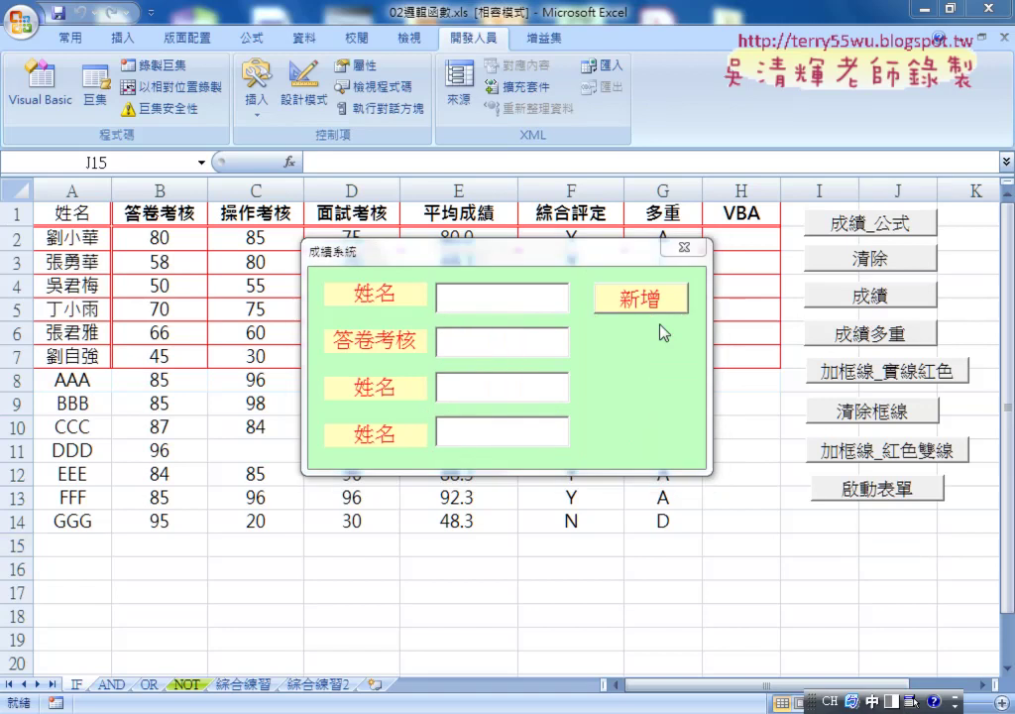
Close the 成績系統 form and open UserForm1's design in the Visual Basic editor
{"action": "left_click", "coordinate": [683, 248]}
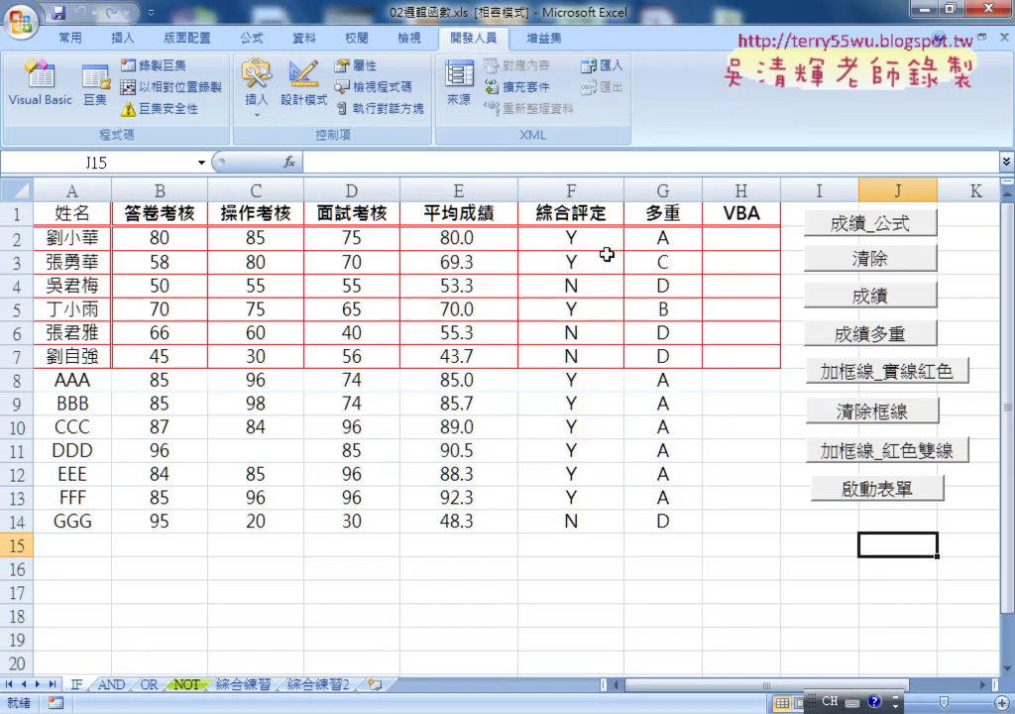
{"action": "left_click", "coordinate": [59, 104]}
{"action": "left_click", "coordinate": [210, 334]}
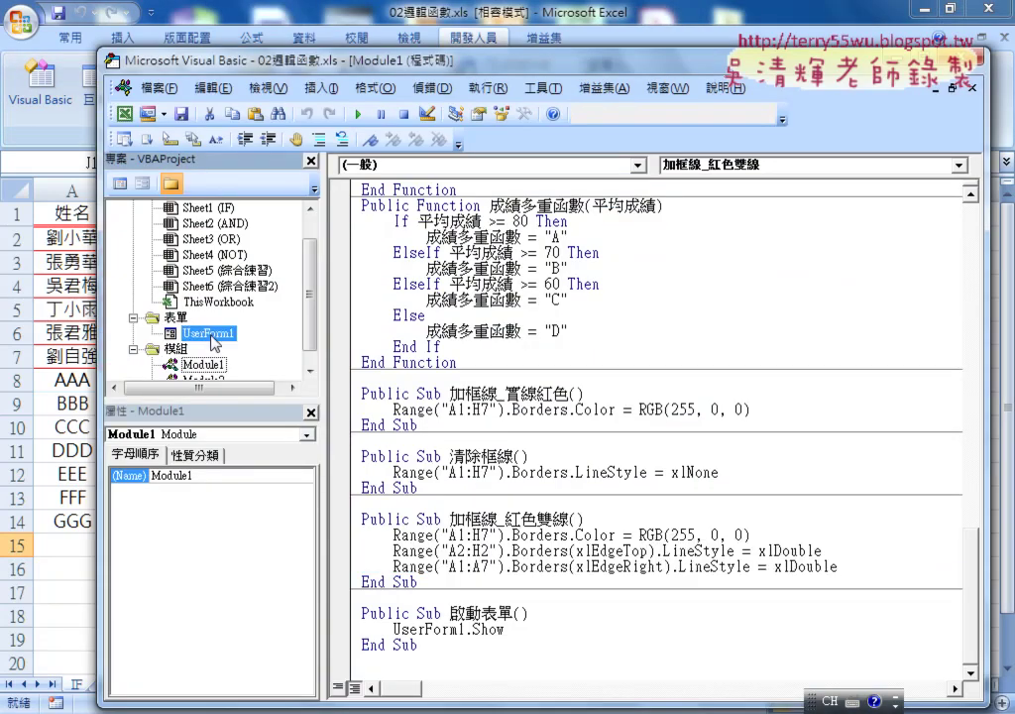
{"action": "double_click", "coordinate": [212, 337]}
{"action": "mouse_move", "coordinate": [104, 243]}
{"action": "left_mouse_down"}
{"action": "mouse_move", "coordinate": [829, 243]}
{"action": "mouse_move", "coordinate": [846, 191]}
{"action": "left_mouse_up"}
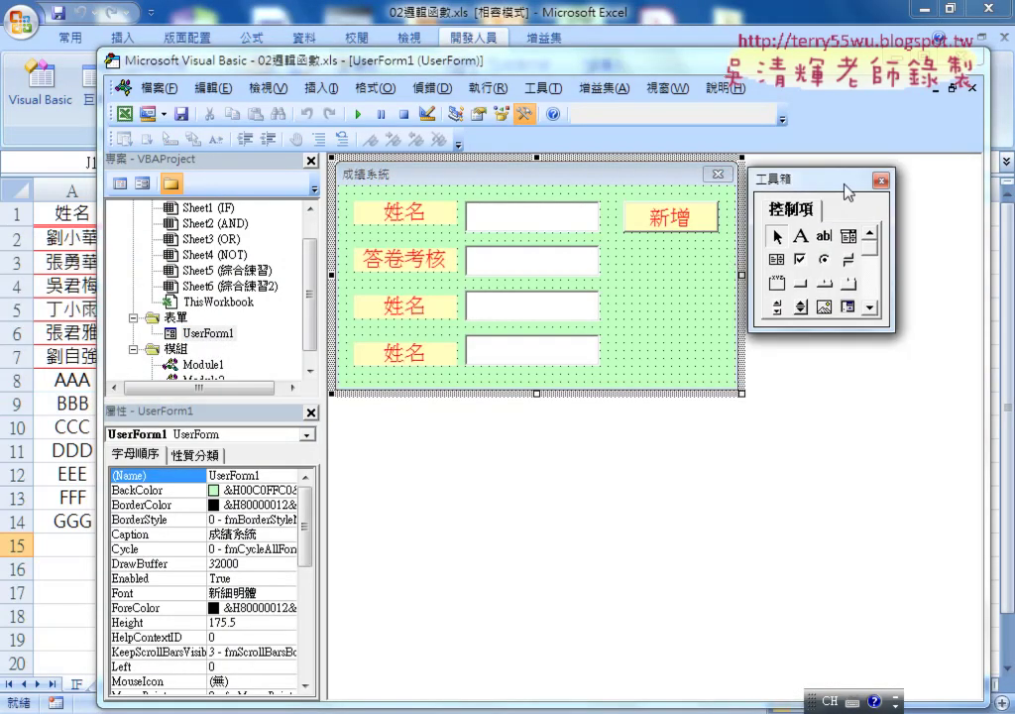
Create an empty TextBox4_Change procedure by double-clicking the fourth text box, TextBox4
{"action": "left_click", "coordinate": [525, 354]}
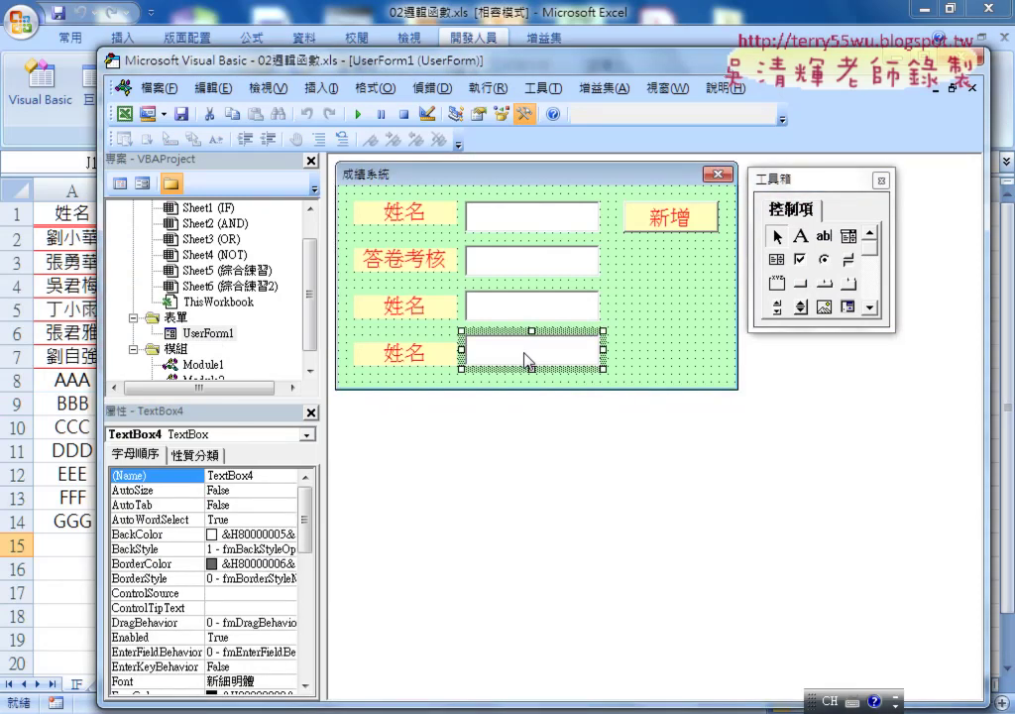
{"action": "double_click", "coordinate": [242, 477]}
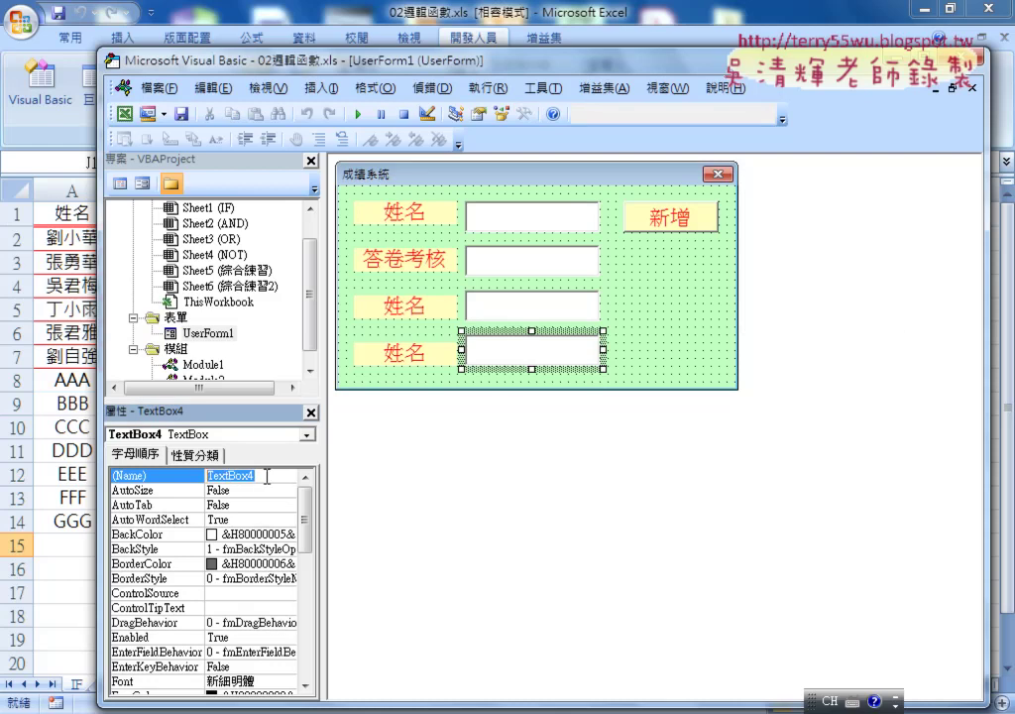
{"action": "double_click", "coordinate": [530, 357]}
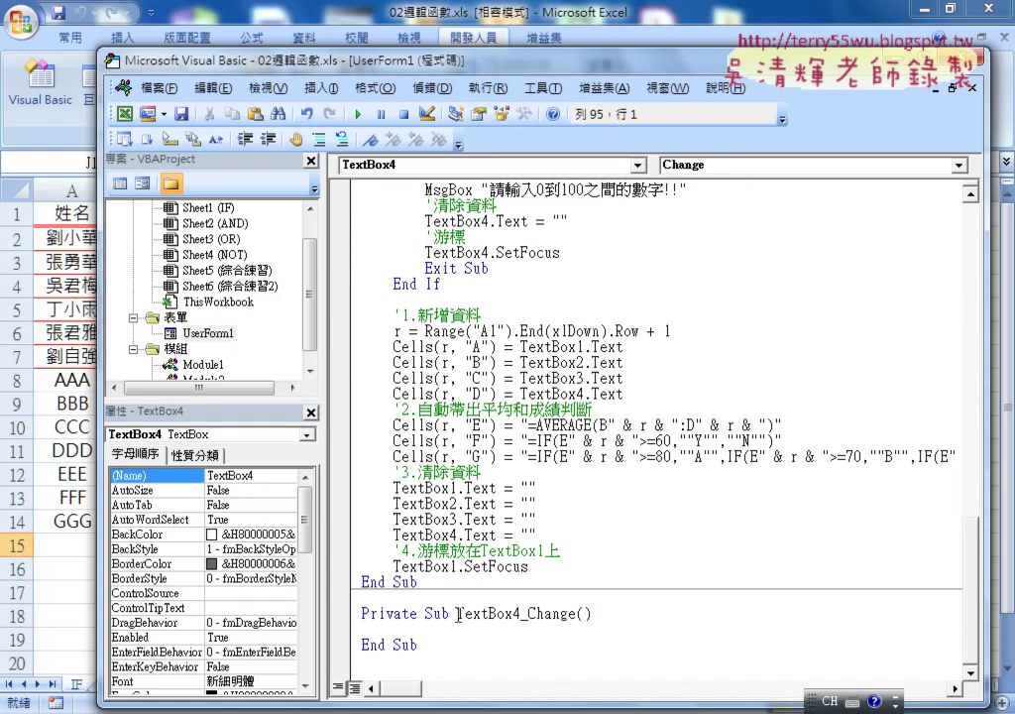
Highlight TextBox4 and Change in the header, then list TextBox4's events in the procedure dropdown
{"action": "left_click_drag", "start_coordinate": [457, 613], "coordinate": [522, 614]}
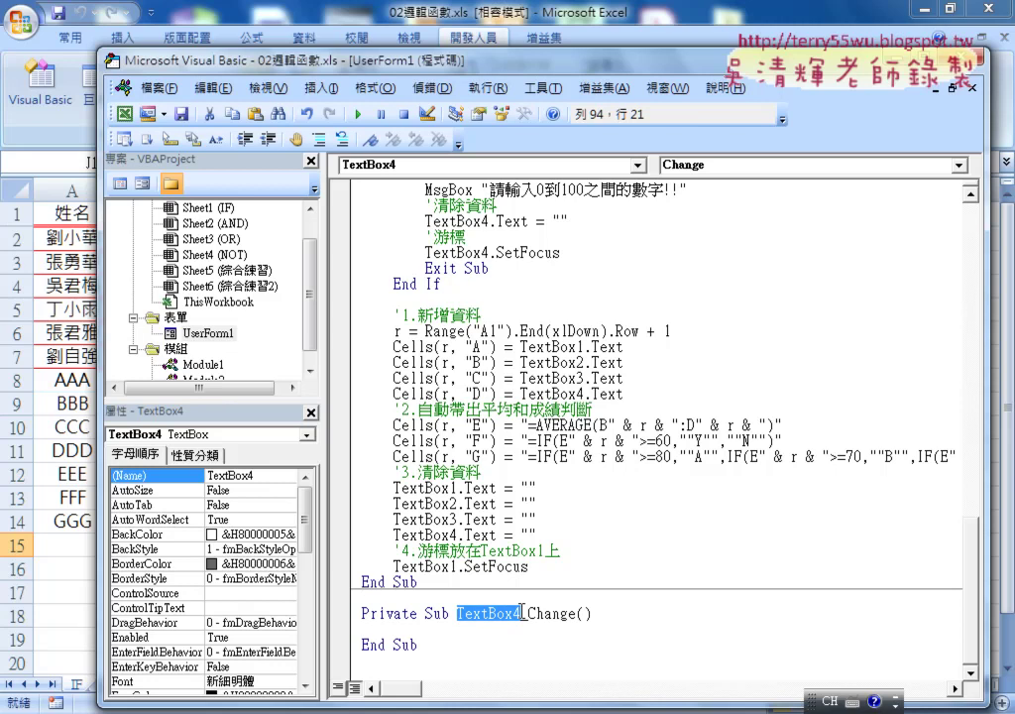
{"action": "left_click_drag", "start_coordinate": [528, 613], "coordinate": [575, 614]}
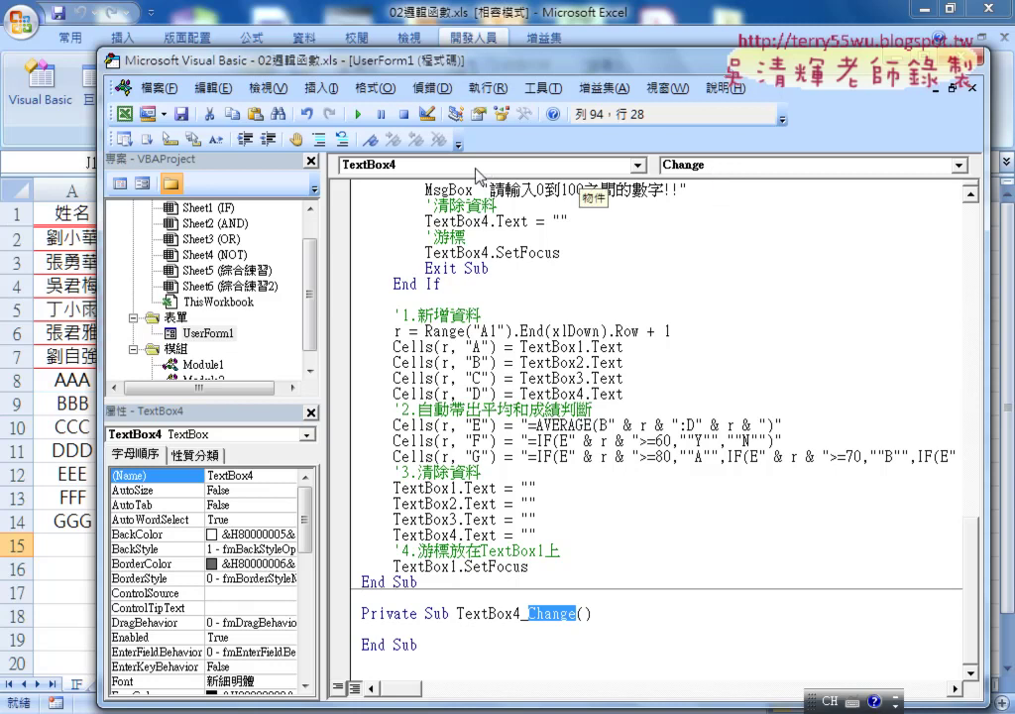
{"action": "left_click", "coordinate": [733, 167]}
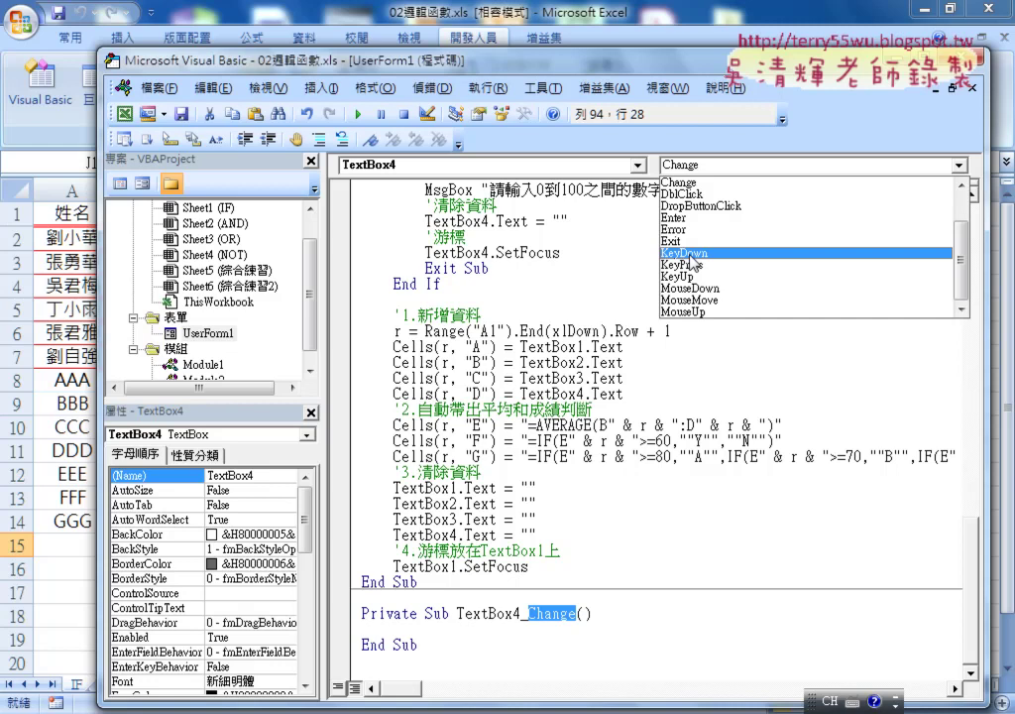
Choose KeyDown from the dropdown to create the TextBox4_KeyDown procedure and jump to it
{"action": "left_click", "coordinate": [695, 260]}
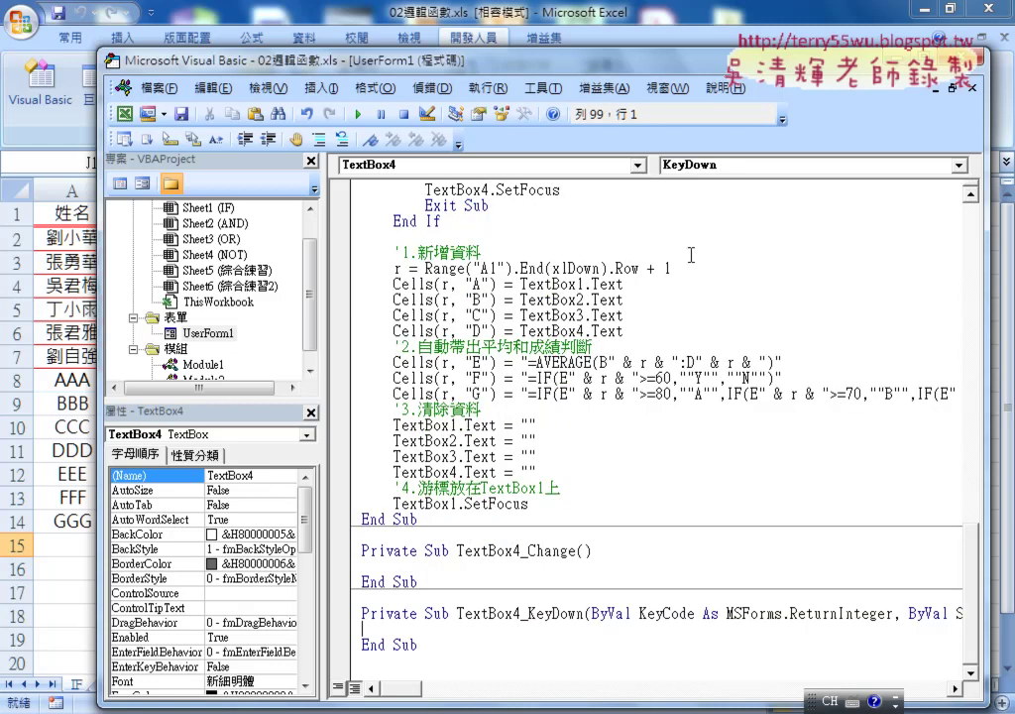
{"action": "double_click", "coordinate": [208, 333]}
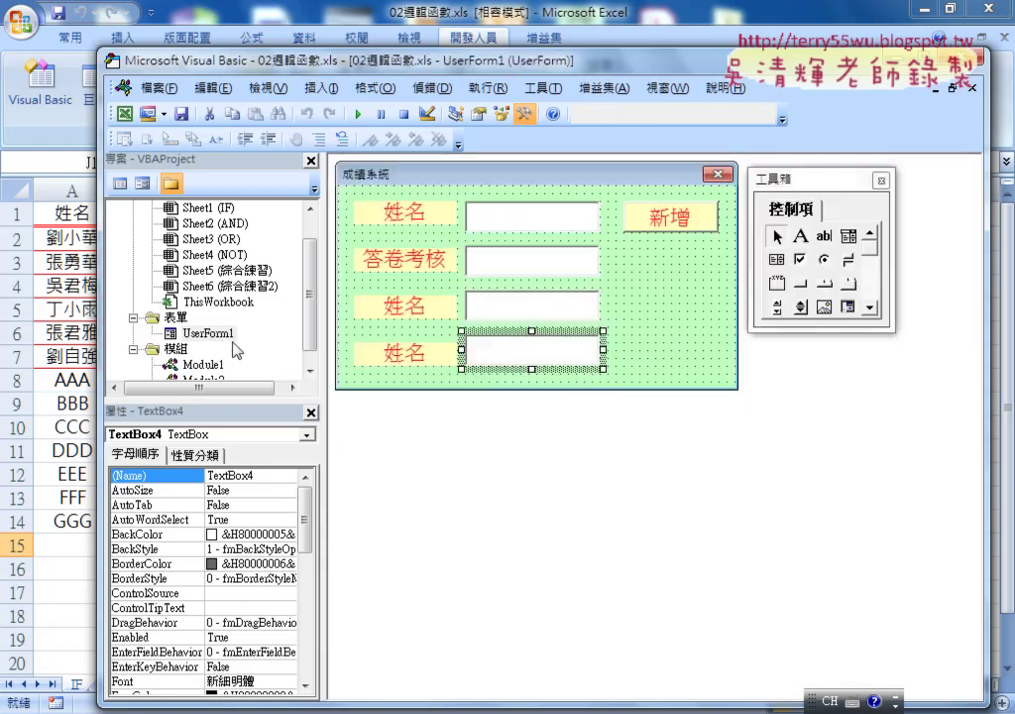
{"action": "double_click", "coordinate": [508, 369]}
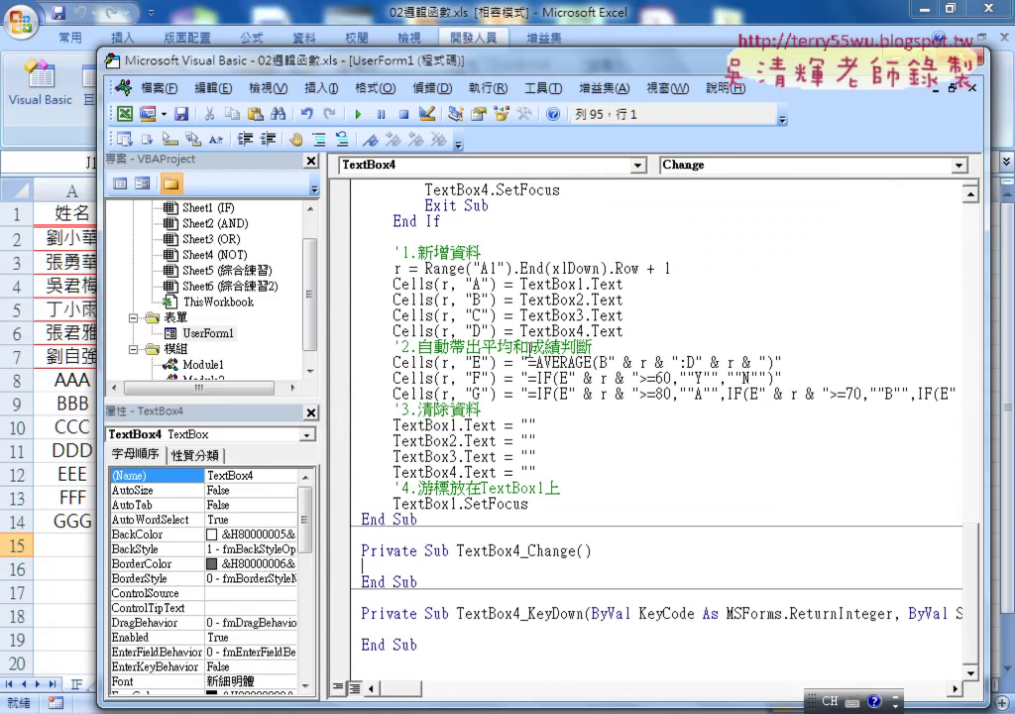
{"action": "left_click", "coordinate": [710, 166]}
{"action": "left_click", "coordinate": [708, 266]}
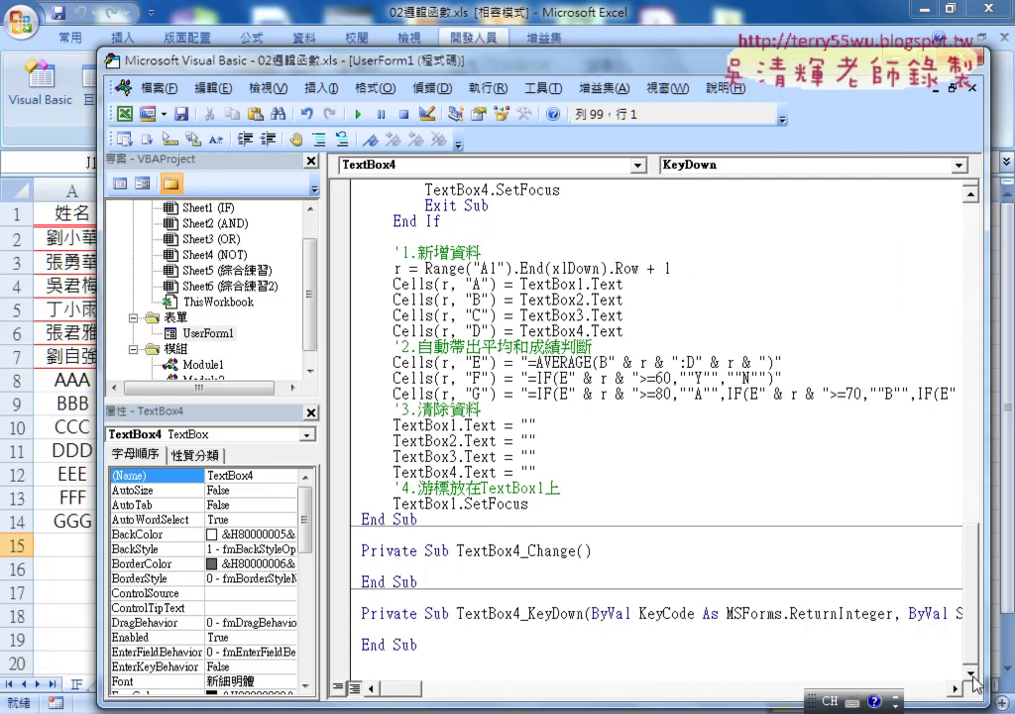
Highlight the KeyDown header's TextBox4, KeyDown and KeyCode parts, then place the caret inside the procedure
{"action": "mouse_move", "coordinate": [430, 645]}
{"action": "left_mouse_down"}
{"action": "mouse_move", "coordinate": [333, 634]}
{"action": "mouse_move", "coordinate": [342, 613]}
{"action": "left_mouse_up"}
{"action": "left_click", "coordinate": [426, 614]}
{"action": "double_click", "coordinate": [436, 614]}
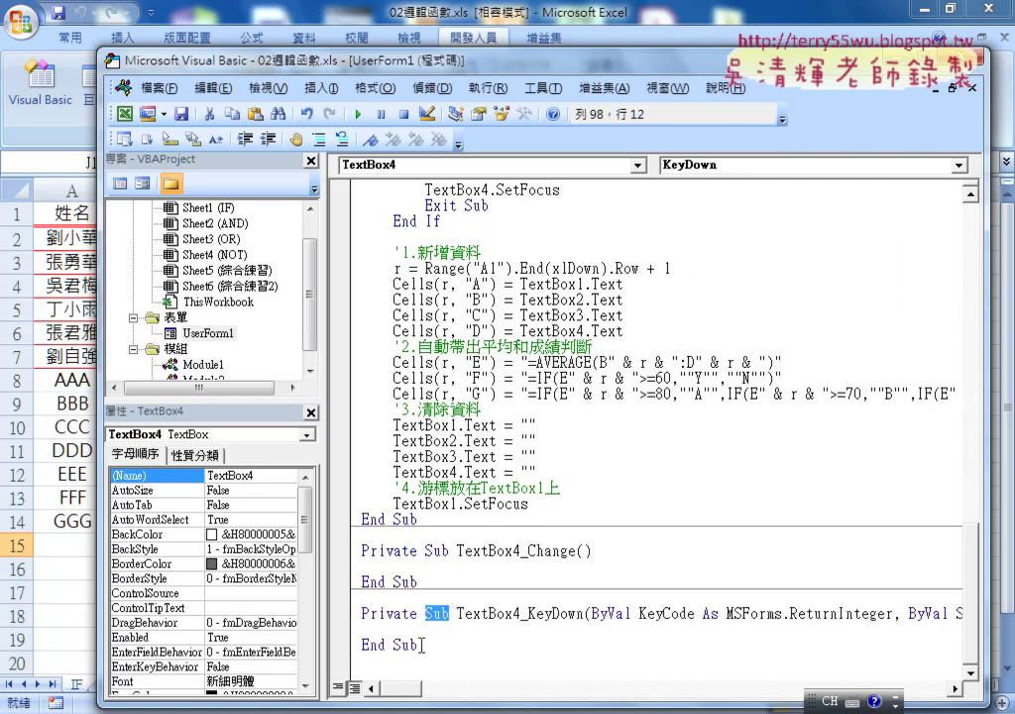
{"action": "left_click_drag", "start_coordinate": [347, 645], "coordinate": [349, 613]}
{"action": "left_click", "coordinate": [455, 635]}
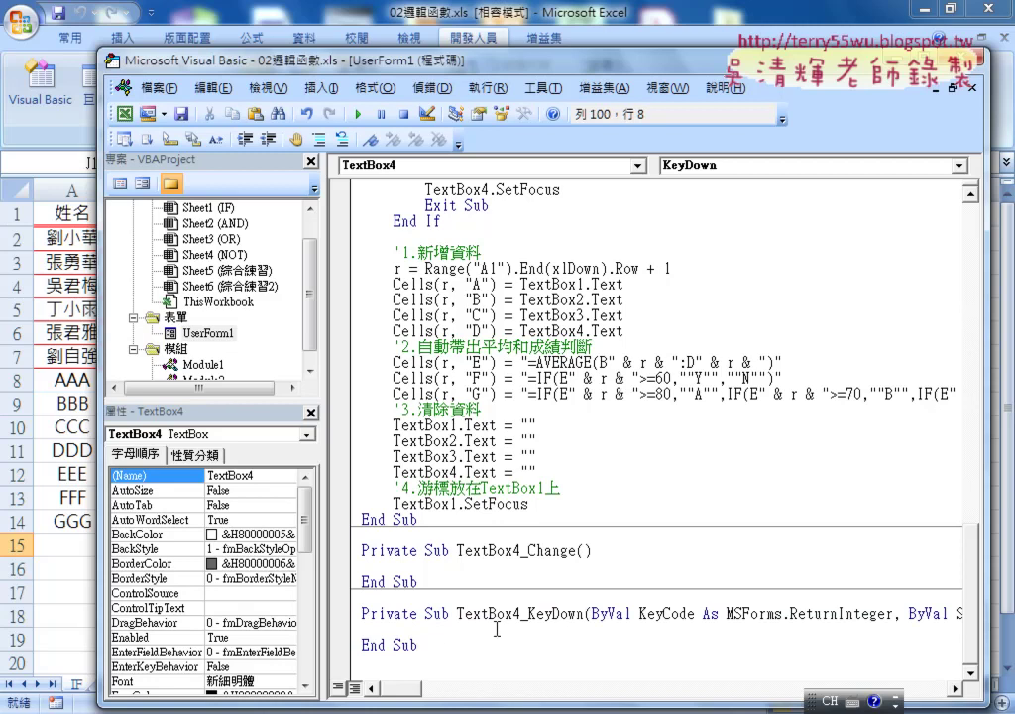
{"action": "left_click_drag", "start_coordinate": [456, 613], "coordinate": [517, 618]}
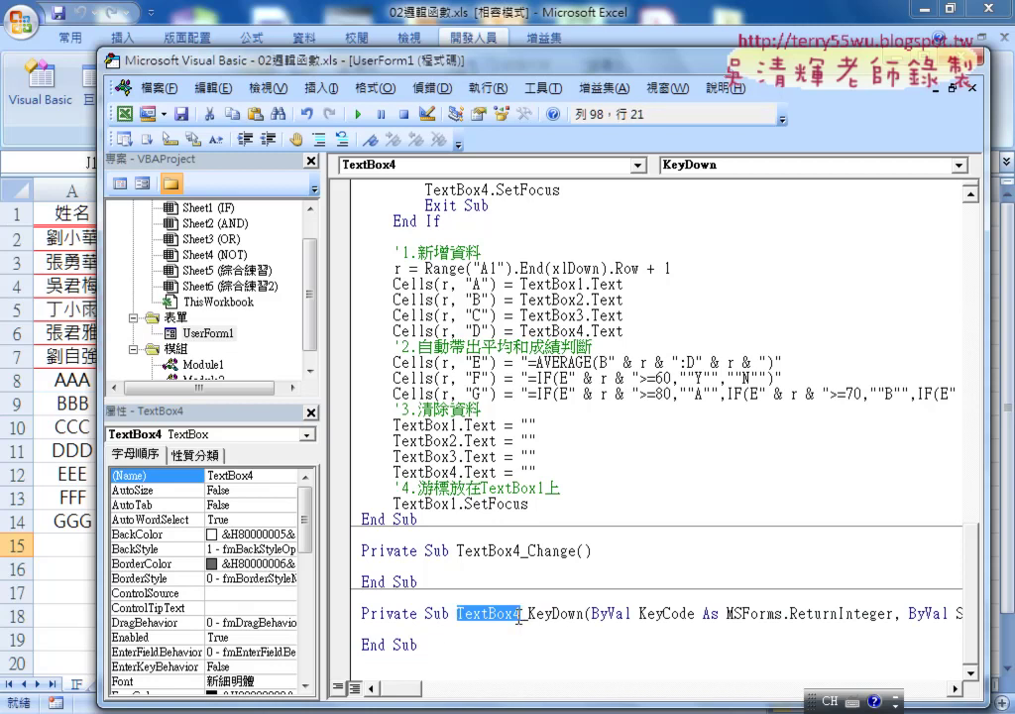
{"action": "left_click_drag", "start_coordinate": [528, 614], "coordinate": [584, 614]}
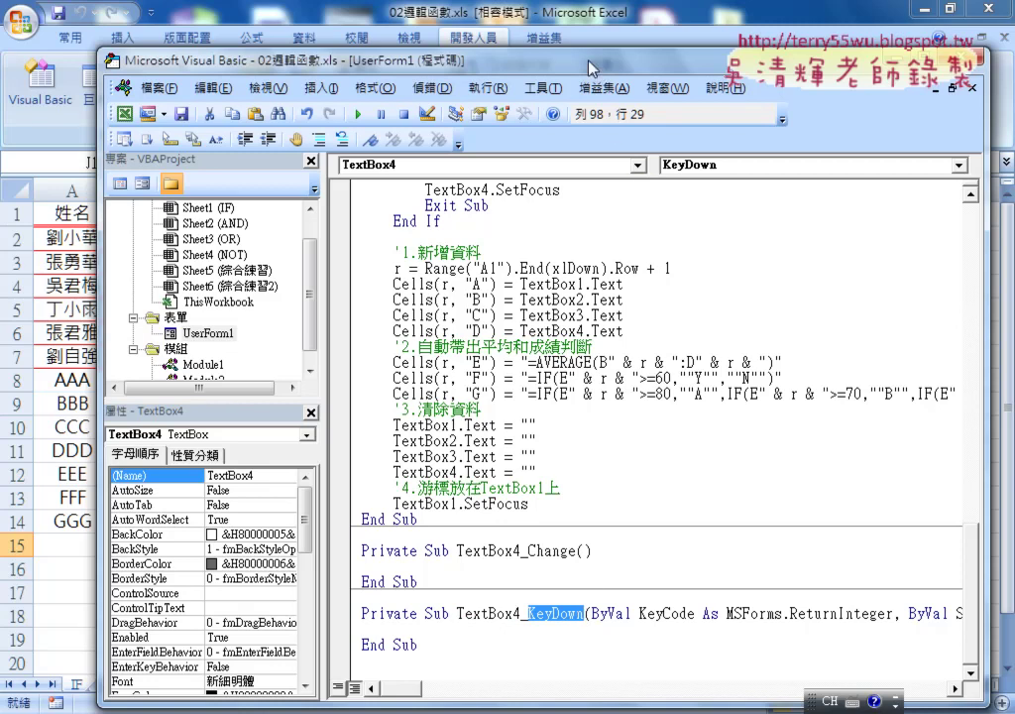
{"action": "left_click_drag", "start_coordinate": [481, 59], "coordinate": [446, 15]}
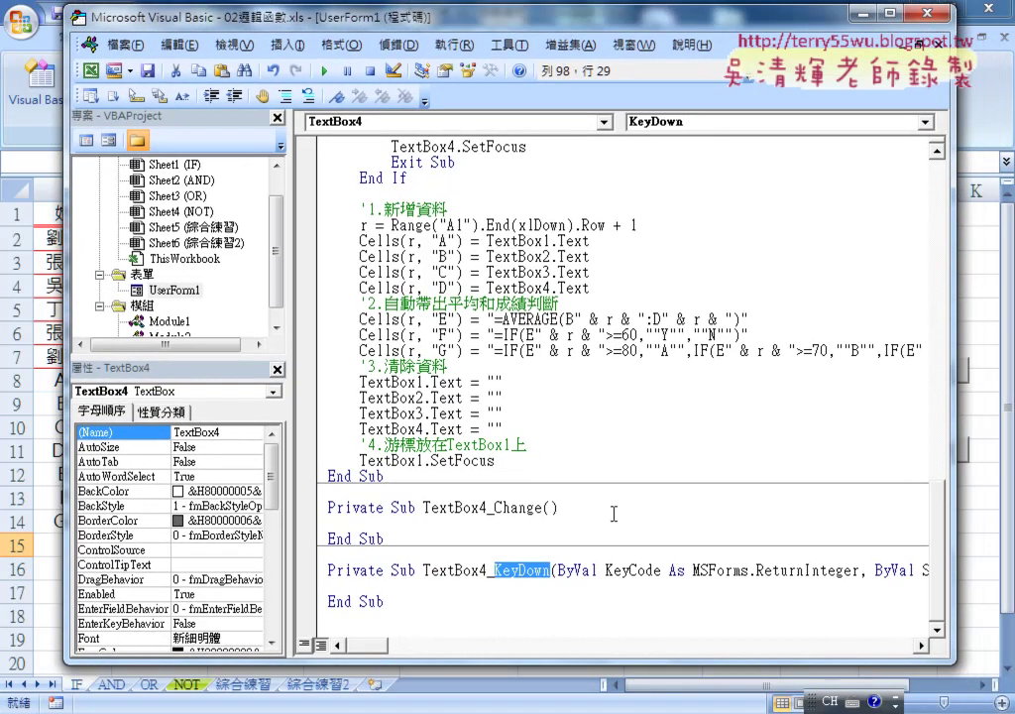
{"action": "left_click_drag", "start_coordinate": [605, 570], "coordinate": [662, 571]}
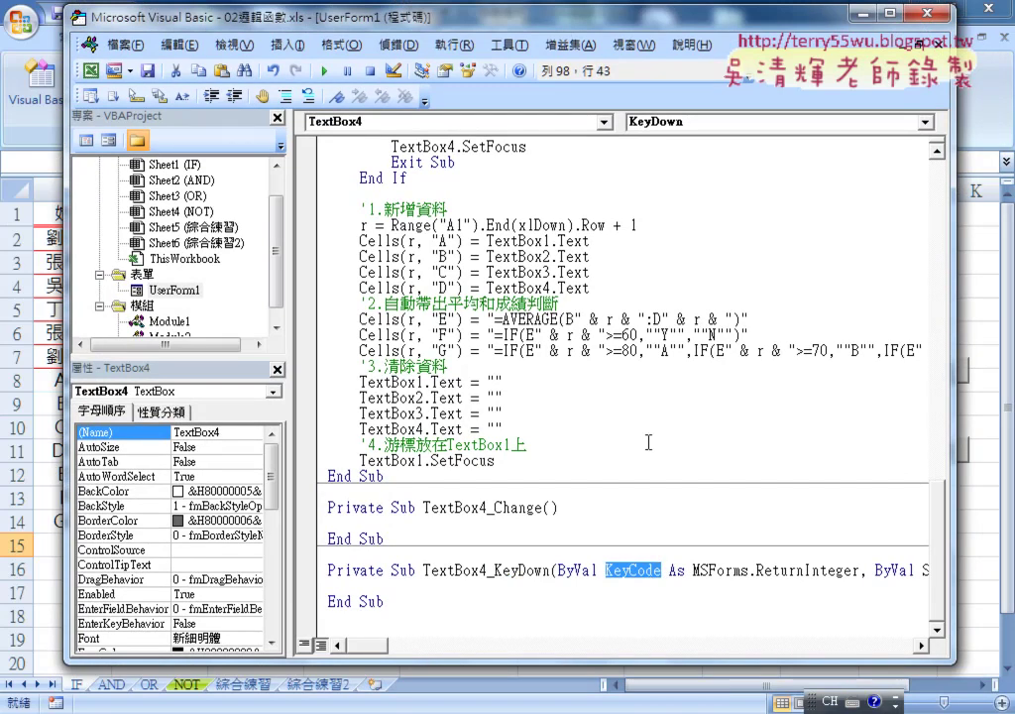
{"action": "left_click", "coordinate": [553, 588]}
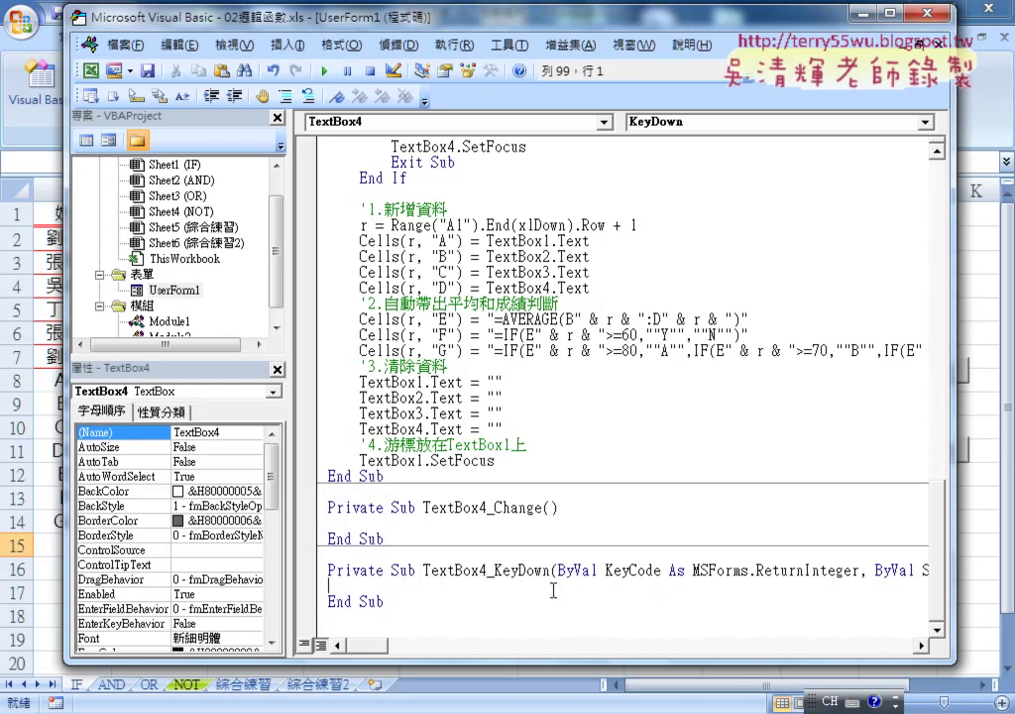
Write the line If KeyCode = 13 Then inside TextBox4_KeyDown, reusing the copied KeyCode name
{"action": "key", "text": "Tab"}
{"action": "type", "text": "i"}
{"action": "type", "text": "f"}
{"action": "left_click", "coordinate": [607, 572]}
{"action": "left_click", "coordinate": [454, 440]}
{"action": "left_click_drag", "start_coordinate": [606, 572], "coordinate": [661, 571]}
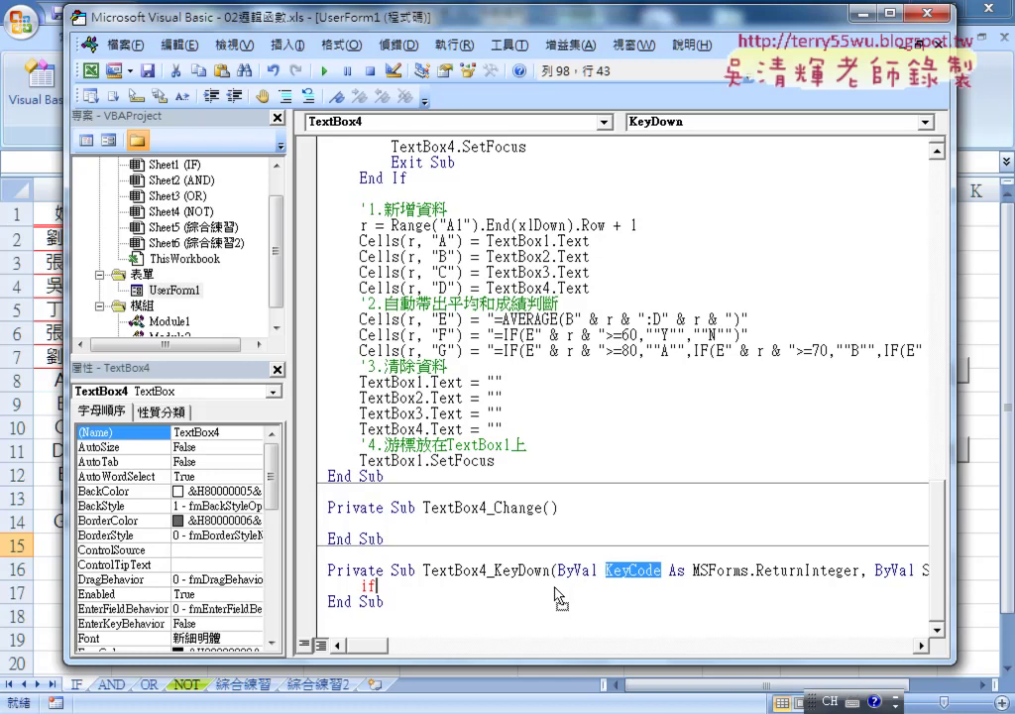
{"action": "key", "text": "ctrl+c"}
{"action": "key", "text": "ctrl+v"}
{"action": "key", "text": "Left"}
{"action": "key", "text": "Left"}
{"action": "key", "text": "Left"}
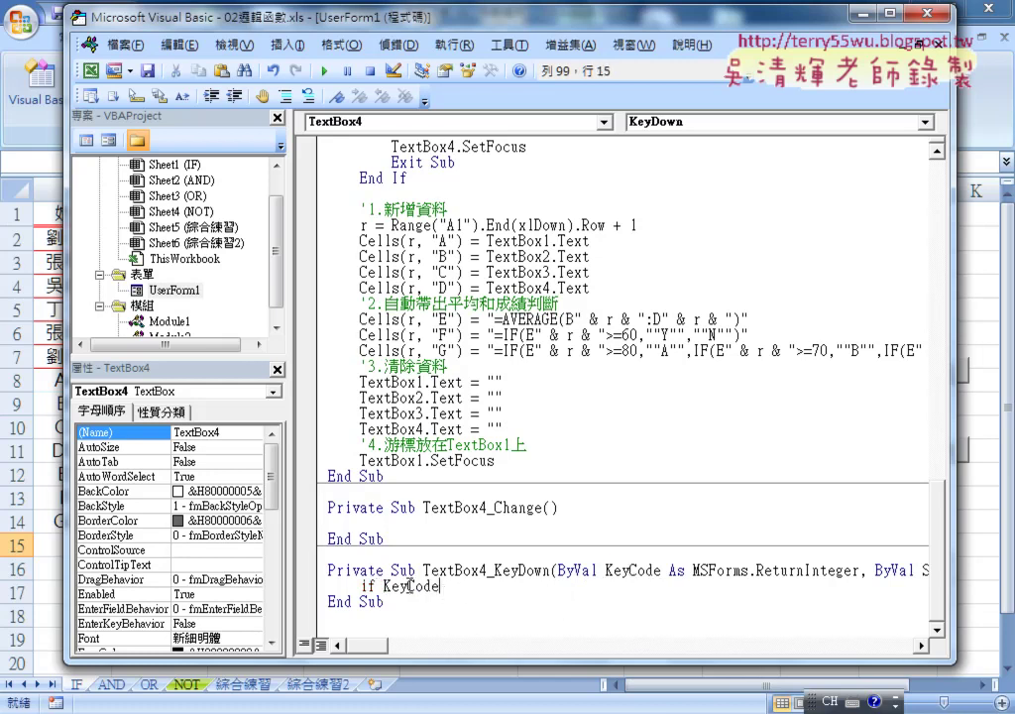
{"action": "left_click", "coordinate": [449, 585]}
{"action": "type", "text": "= "}
{"action": "type", "text": "13"}
{"action": "type", "text": " the"}
{"action": "type", "text": "n"}
Close the block with End If and indent the blank line inside it
{"action": "key", "text": "Return"}
{"action": "key", "text": "Return"}
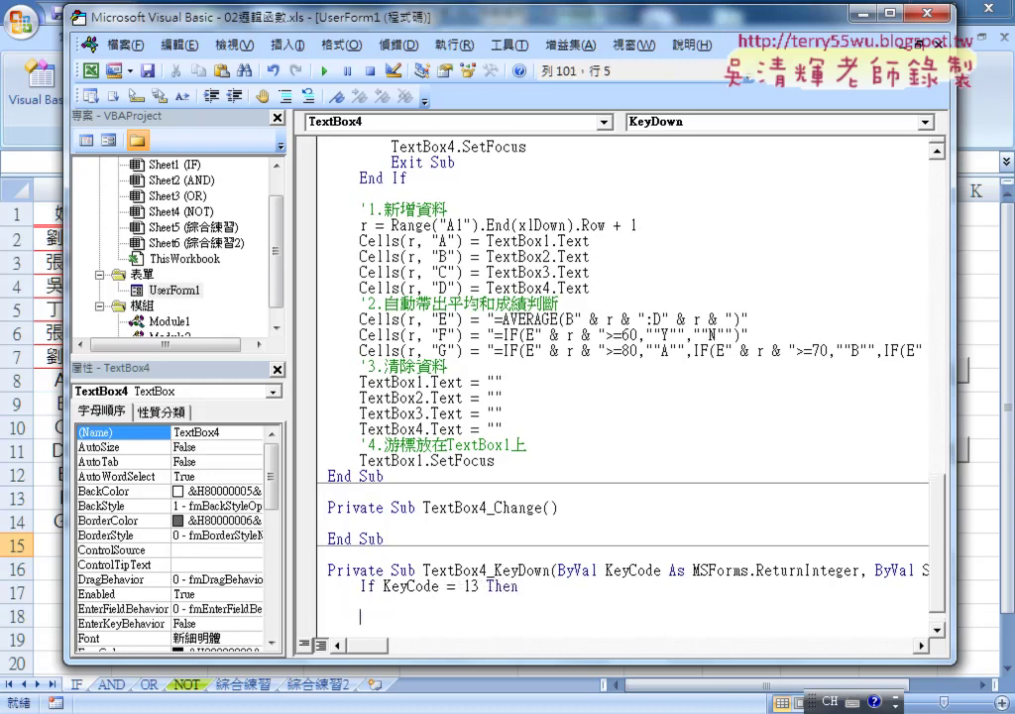
{"action": "type", "text": "end"}
{"action": "type", "text": " if"}
{"action": "key", "text": "Up"}
{"action": "key", "text": "Tab"}
Copy the name CommandButton1_Click from its procedure header and return to the blank line inside If KeyCode = 13
{"action": "scroll", "coordinate": [487, 596], "scroll_direction": "up", "scroll_amount": 4}
{"action": "scroll", "coordinate": [487, 596], "scroll_direction": "up", "scroll_amount": 4}
{"action": "scroll", "coordinate": [486, 596], "scroll_direction": "up", "scroll_amount": 4}
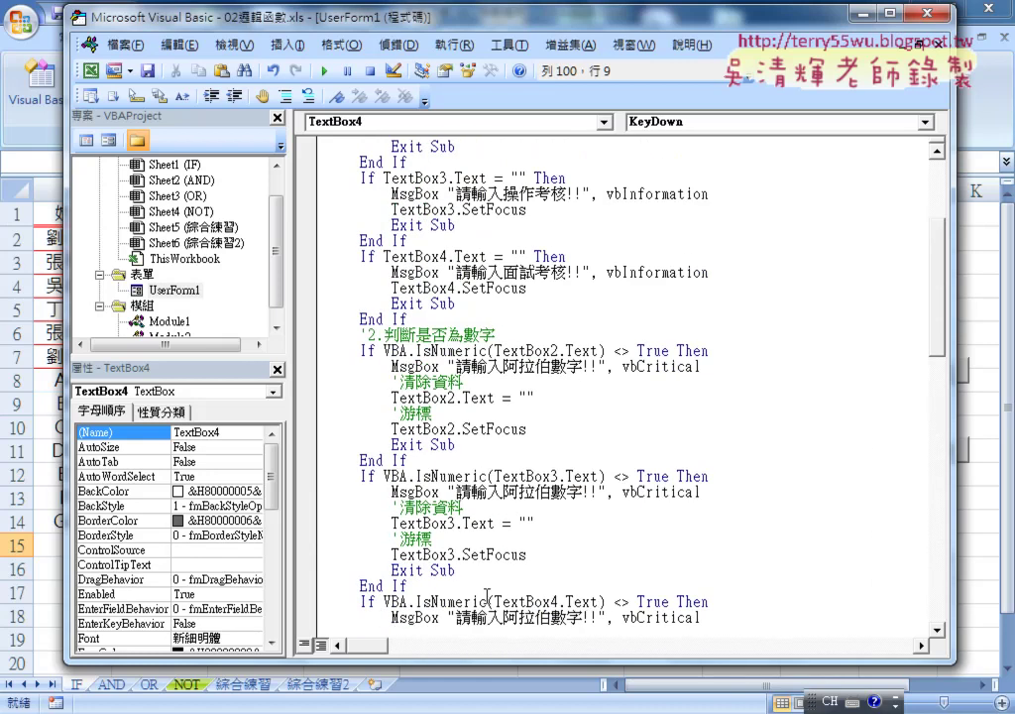
{"action": "scroll", "coordinate": [487, 595], "scroll_direction": "up", "scroll_amount": 4}
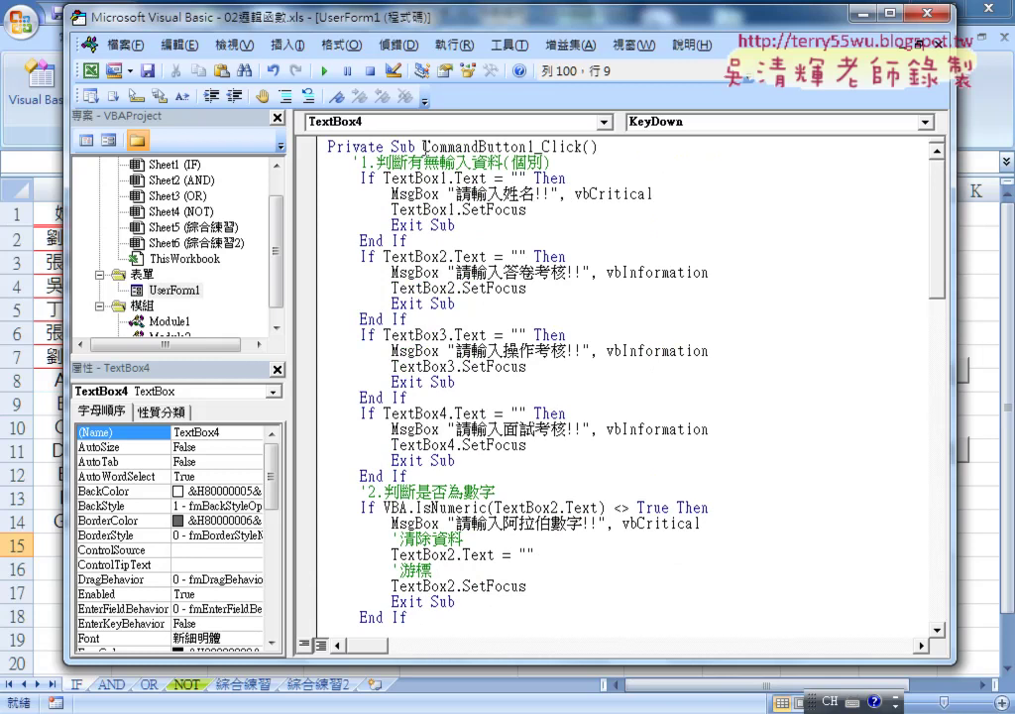
{"action": "left_click_drag", "start_coordinate": [424, 145], "coordinate": [482, 147]}
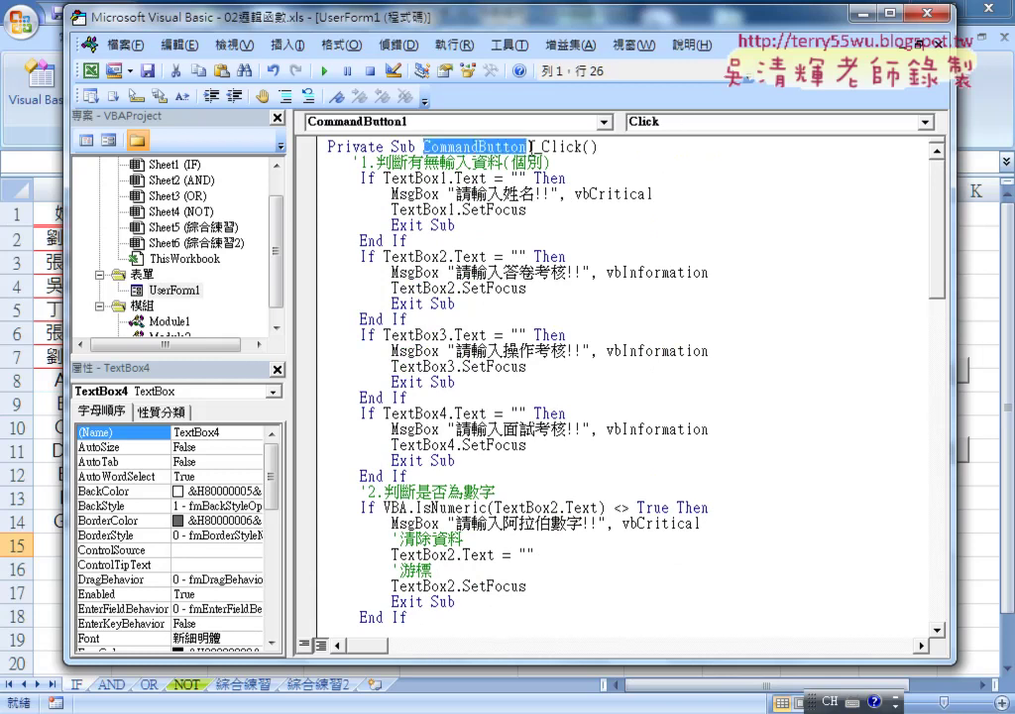
{"action": "mouse_move", "coordinate": [482, 147]}
{"action": "left_mouse_down"}
{"action": "mouse_move", "coordinate": [535, 147]}
{"action": "mouse_move", "coordinate": [424, 146]}
{"action": "left_mouse_up"}
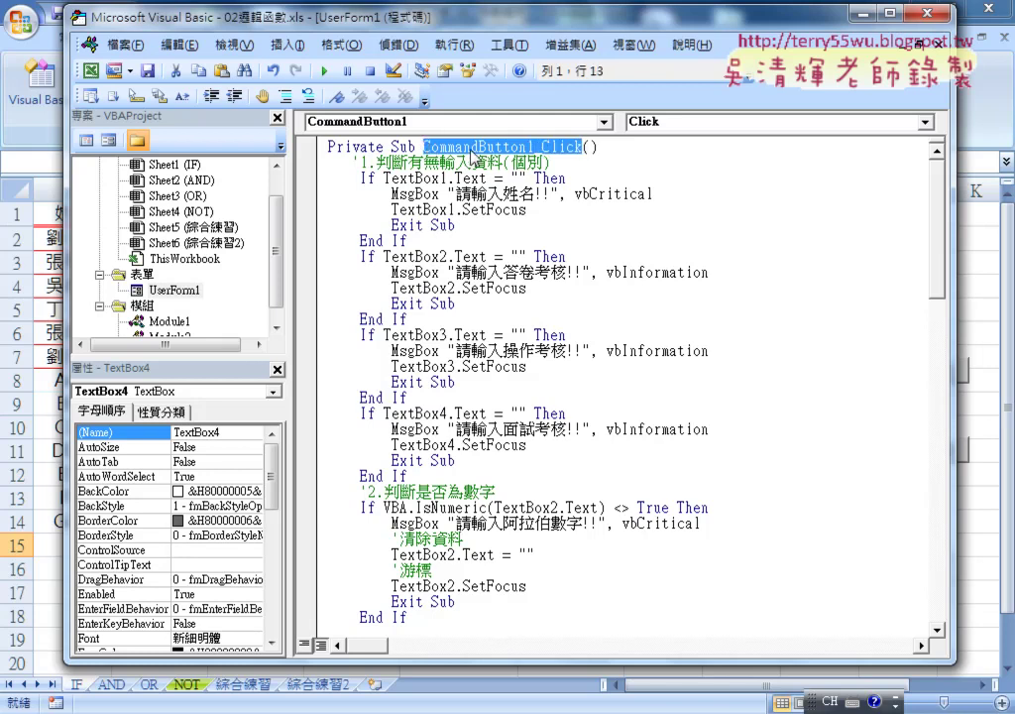
{"action": "right_click", "coordinate": [499, 159]}
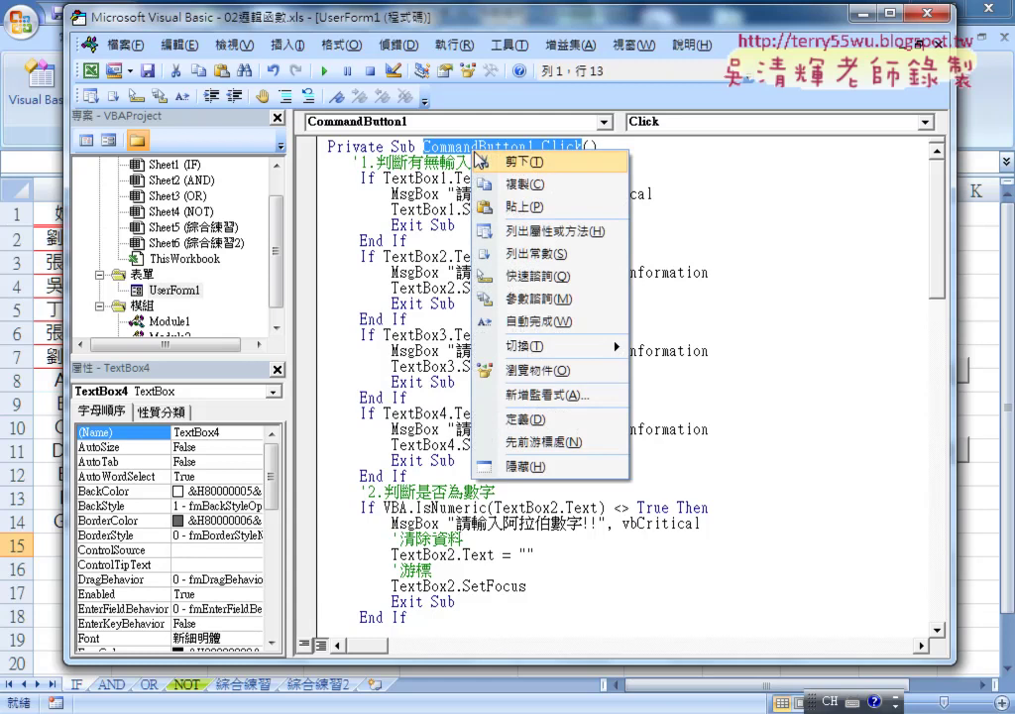
{"action": "left_click", "coordinate": [436, 151]}
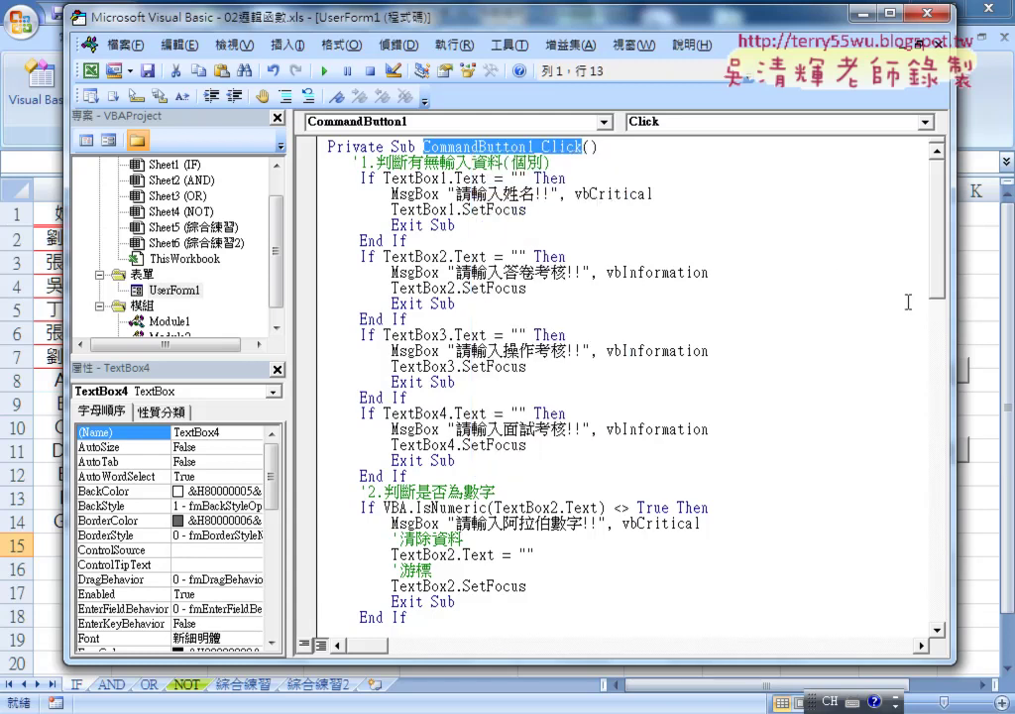
{"action": "left_click_drag", "start_coordinate": [937, 238], "coordinate": [942, 607]}
{"action": "left_click", "coordinate": [516, 570]}
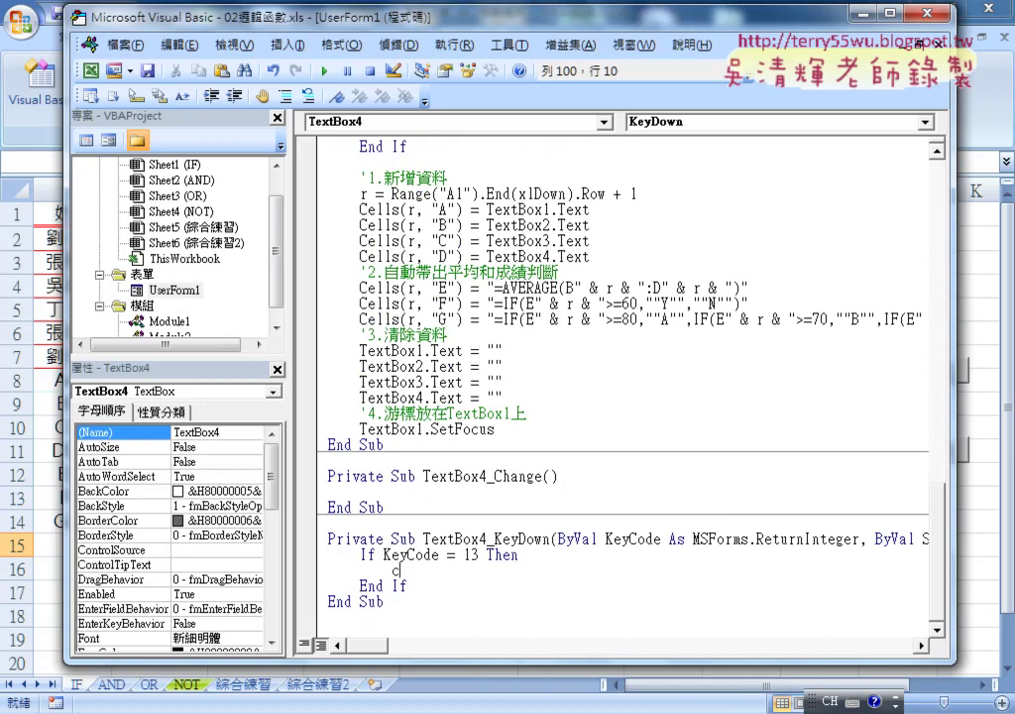
Enter Call CommandButton1_Click inside the If KeyCode = 13 block
{"action": "type", "text": "call "}
{"action": "type", "text": "CommandButton1_Click"}
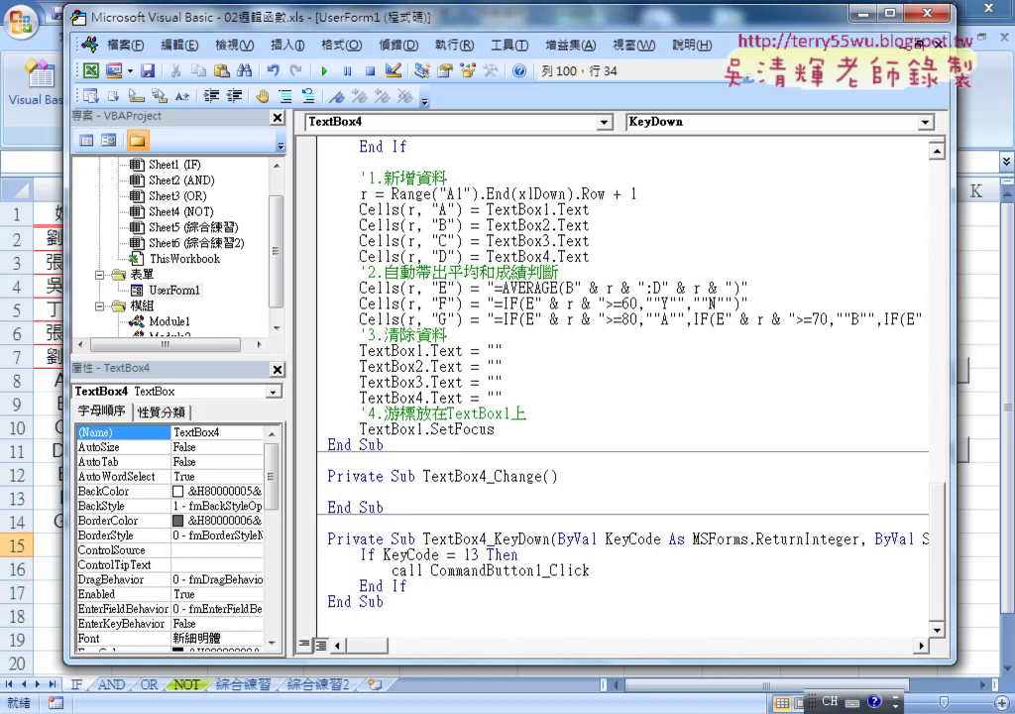
{"action": "key", "text": "Down"}
{"action": "key", "text": "Down"}
{"action": "key", "text": "Down"}
{"action": "left_click_drag", "start_coordinate": [423, 540], "coordinate": [487, 540]}
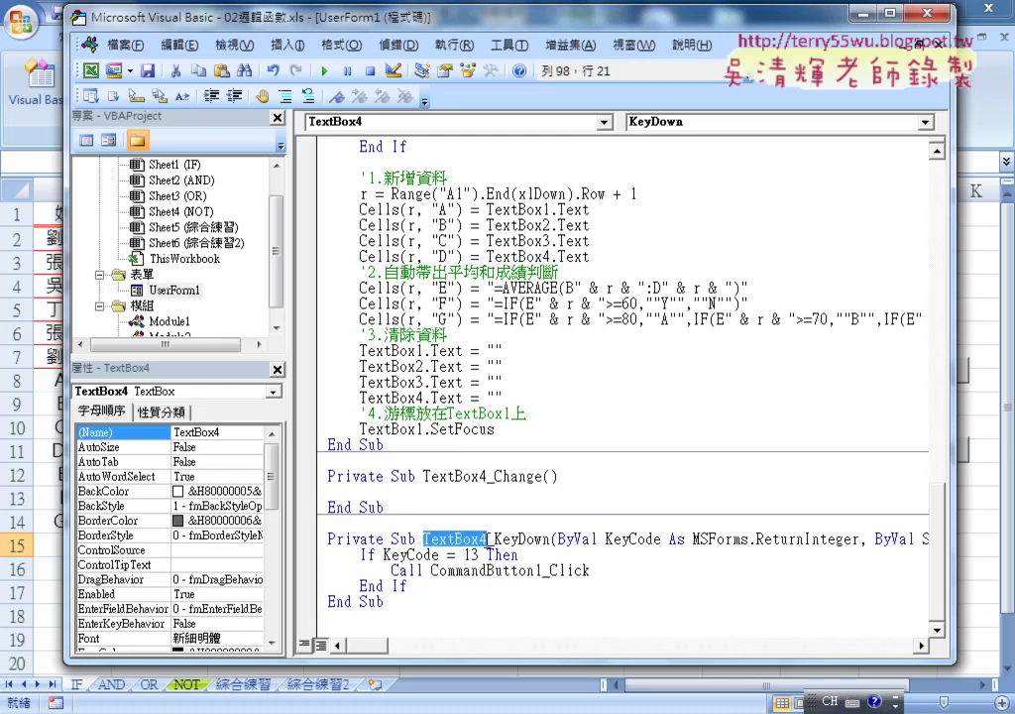
{"action": "double_click", "coordinate": [174, 290]}
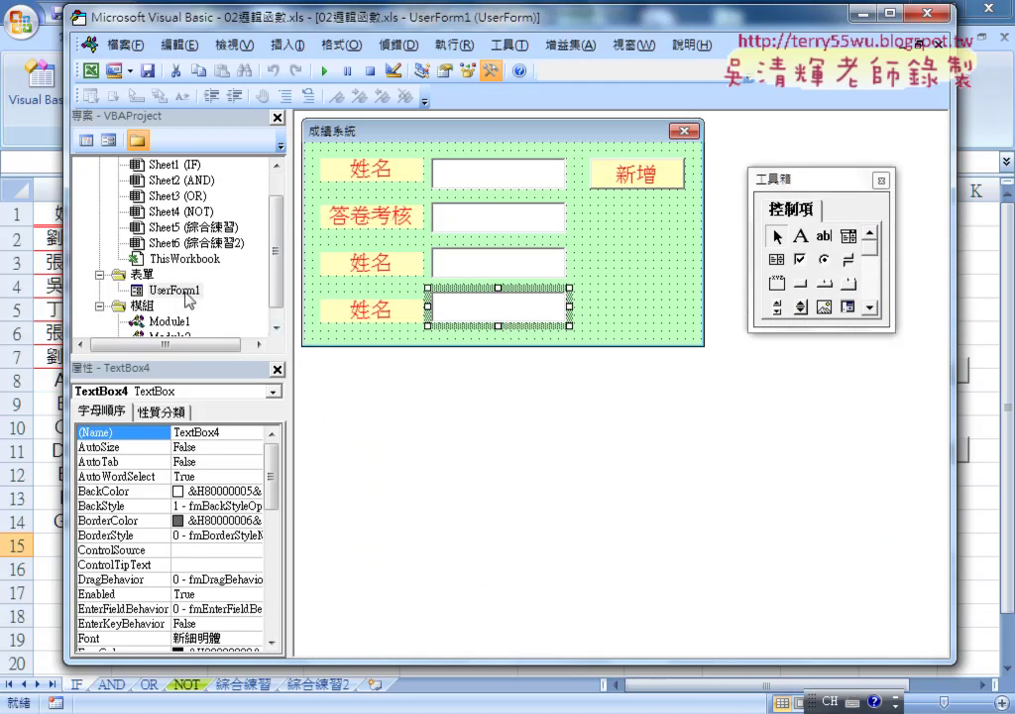
{"action": "key", "text": "F7"}
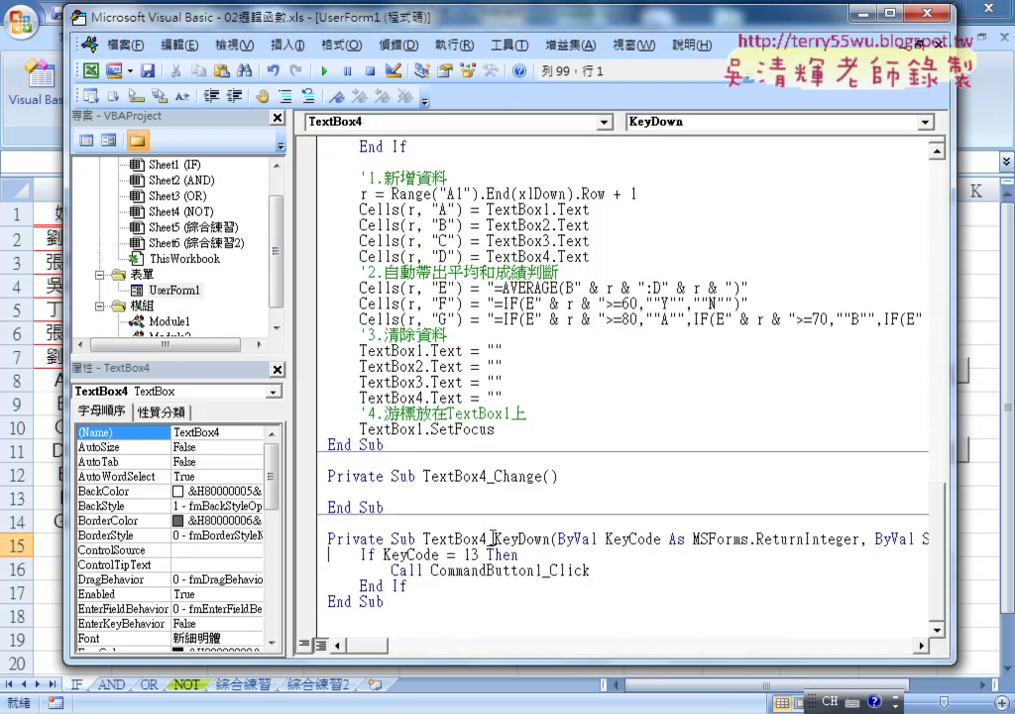
{"action": "left_click_drag", "start_coordinate": [493, 538], "coordinate": [542, 538]}
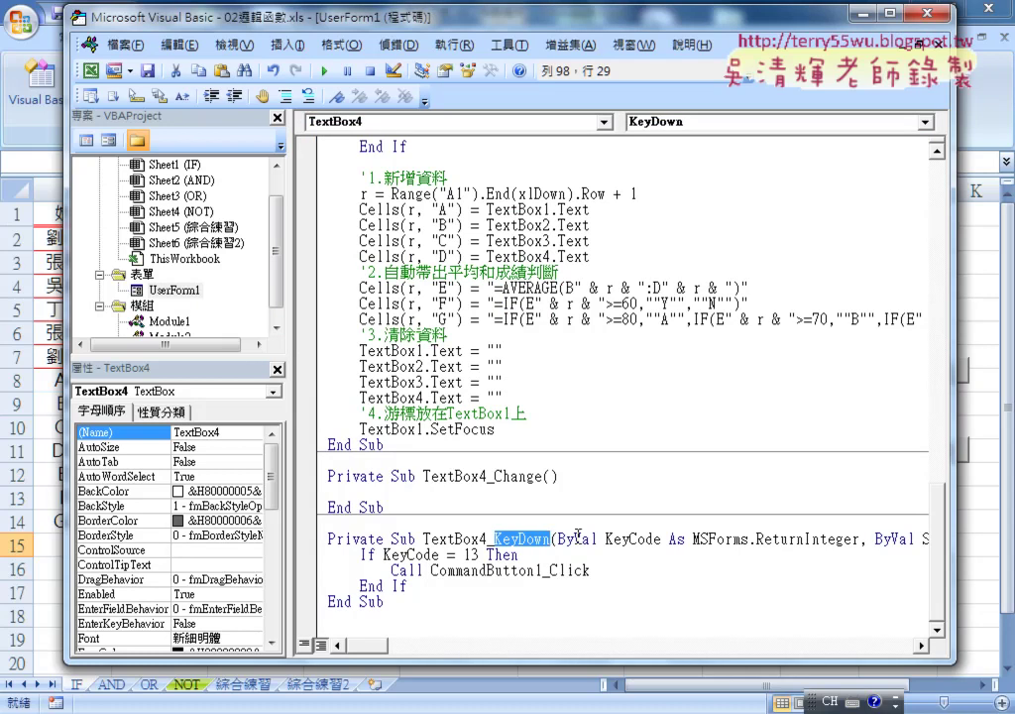
{"action": "left_click_drag", "start_coordinate": [606, 538], "coordinate": [661, 538]}
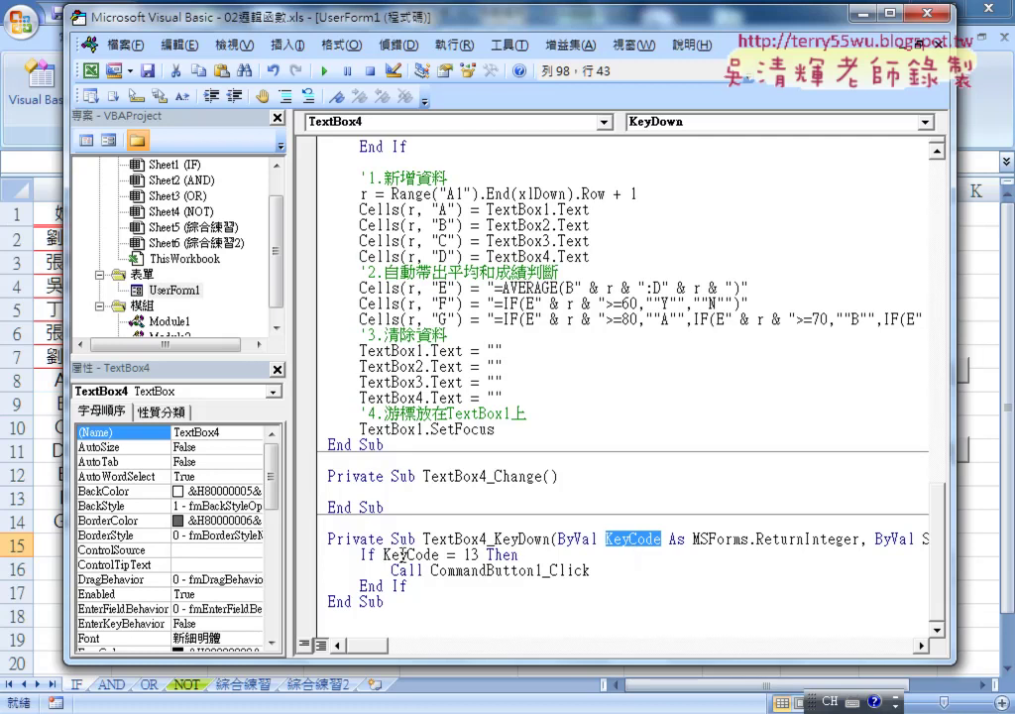
{"action": "left_click_drag", "start_coordinate": [383, 554], "coordinate": [480, 555]}
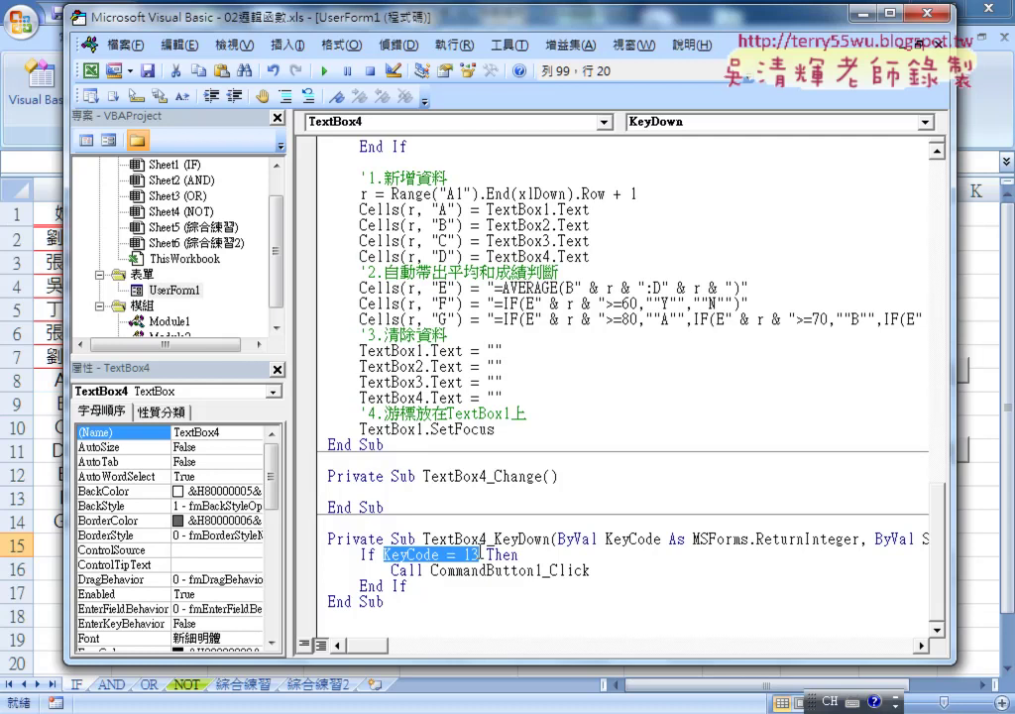
{"action": "left_click", "coordinate": [431, 571]}
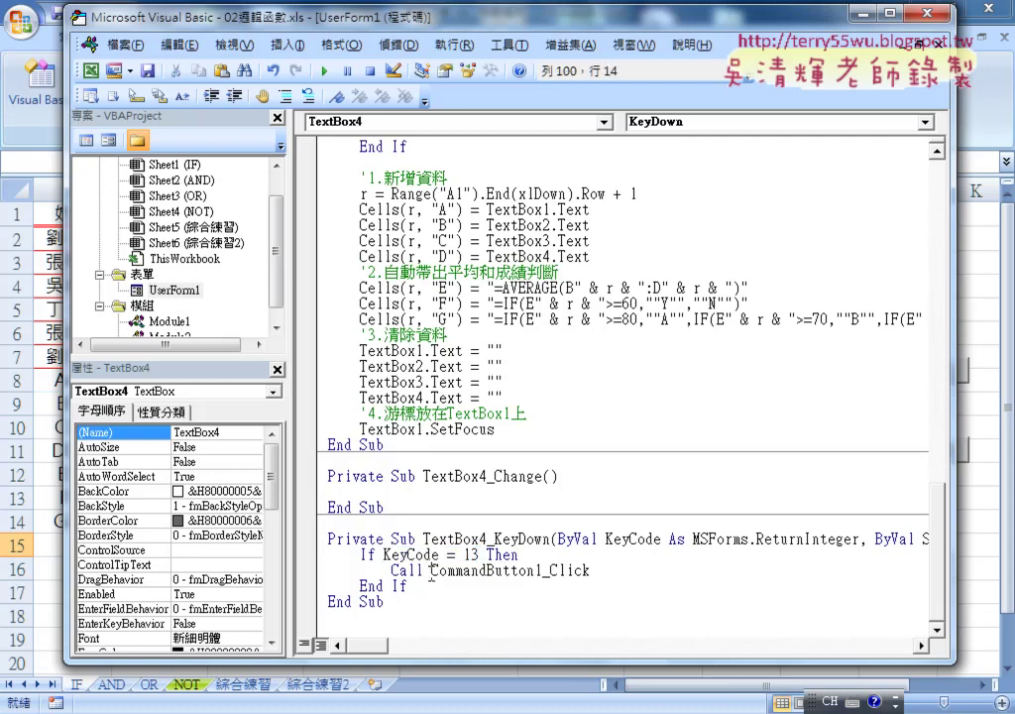
{"action": "double_click", "coordinate": [433, 570]}
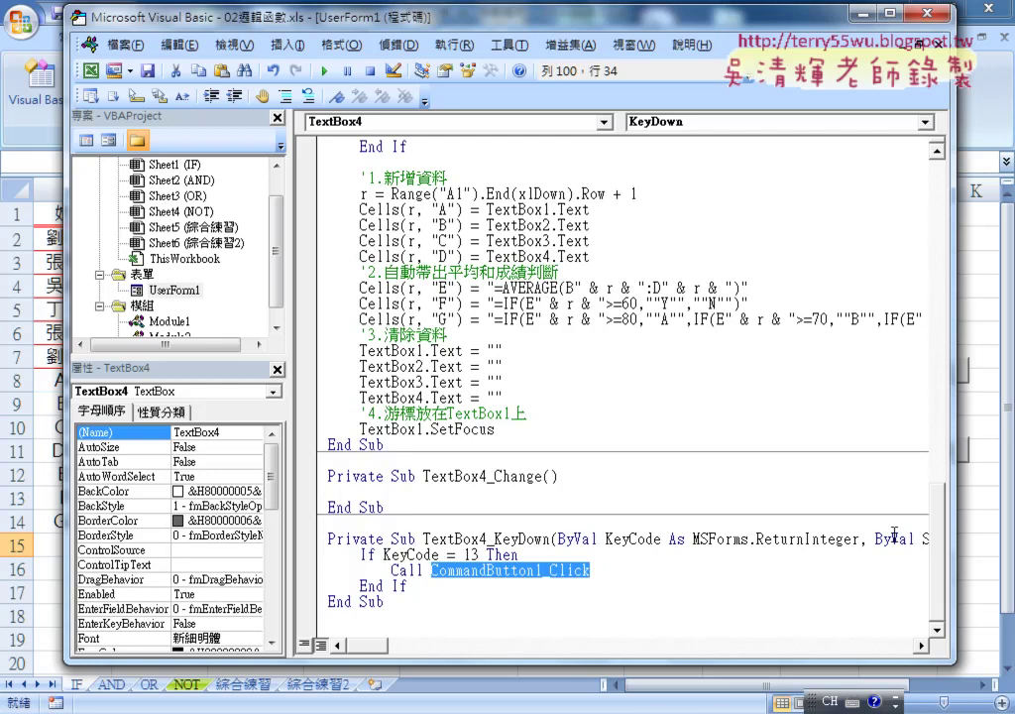
{"action": "scroll", "coordinate": [759, 433], "scroll_direction": "up", "scroll_amount": 10}
{"action": "scroll", "coordinate": [758, 168], "scroll_direction": "up", "scroll_amount": 6}
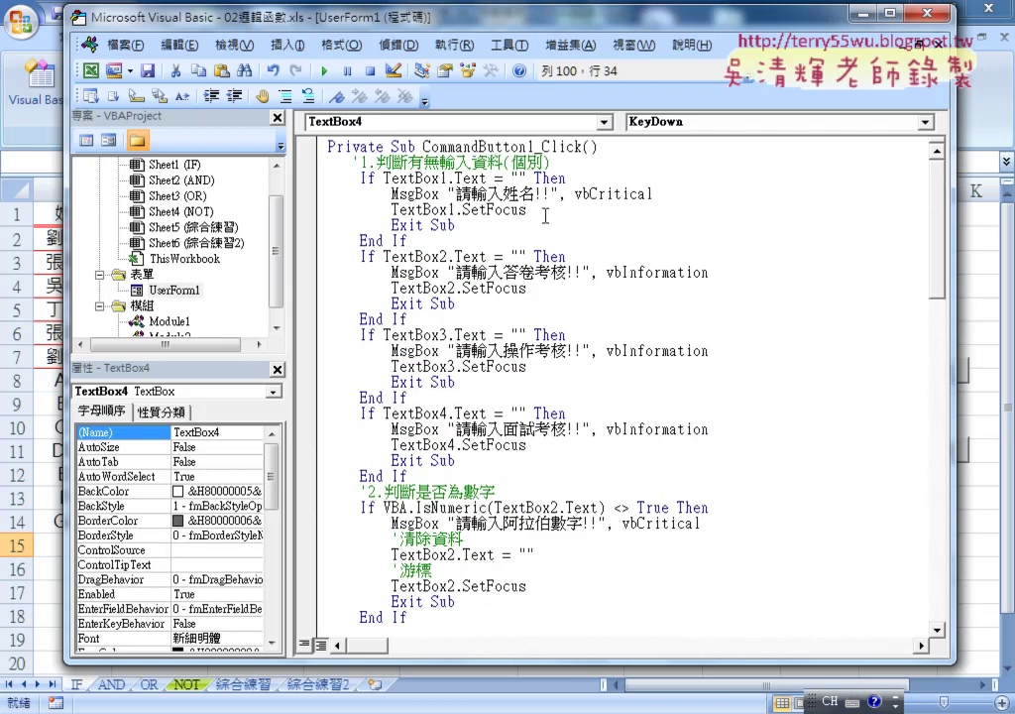
{"action": "left_click_drag", "start_coordinate": [424, 147], "coordinate": [584, 147]}
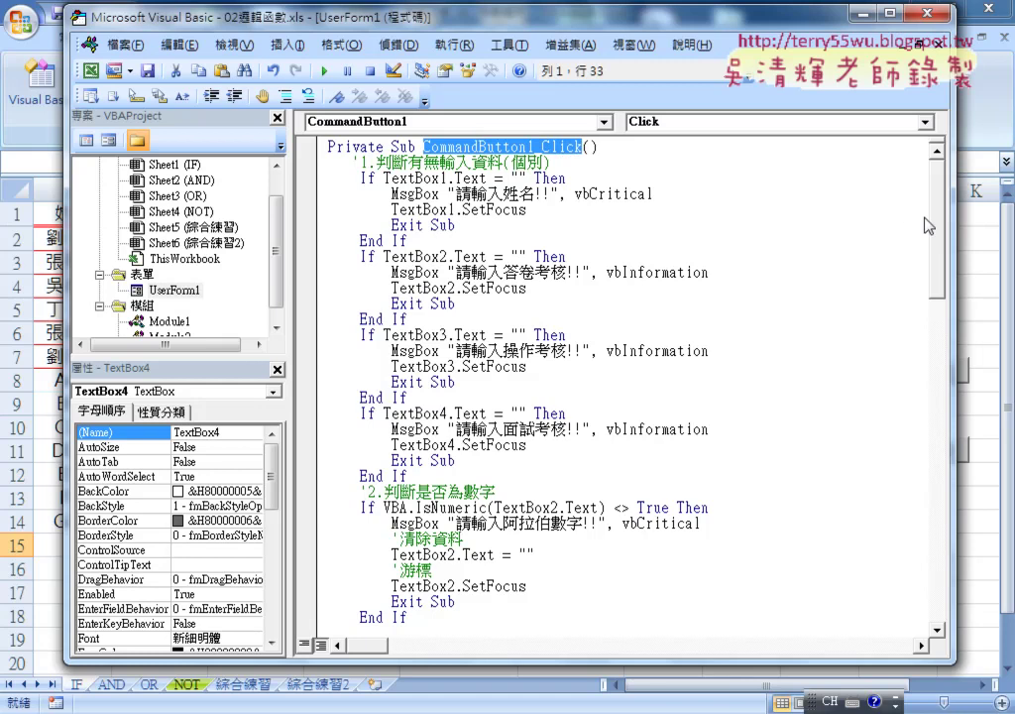
{"action": "scroll", "coordinate": [925, 225], "scroll_direction": "down", "scroll_amount": 13}
{"action": "scroll", "coordinate": [749, 453], "scroll_direction": "down", "scroll_amount": 5}
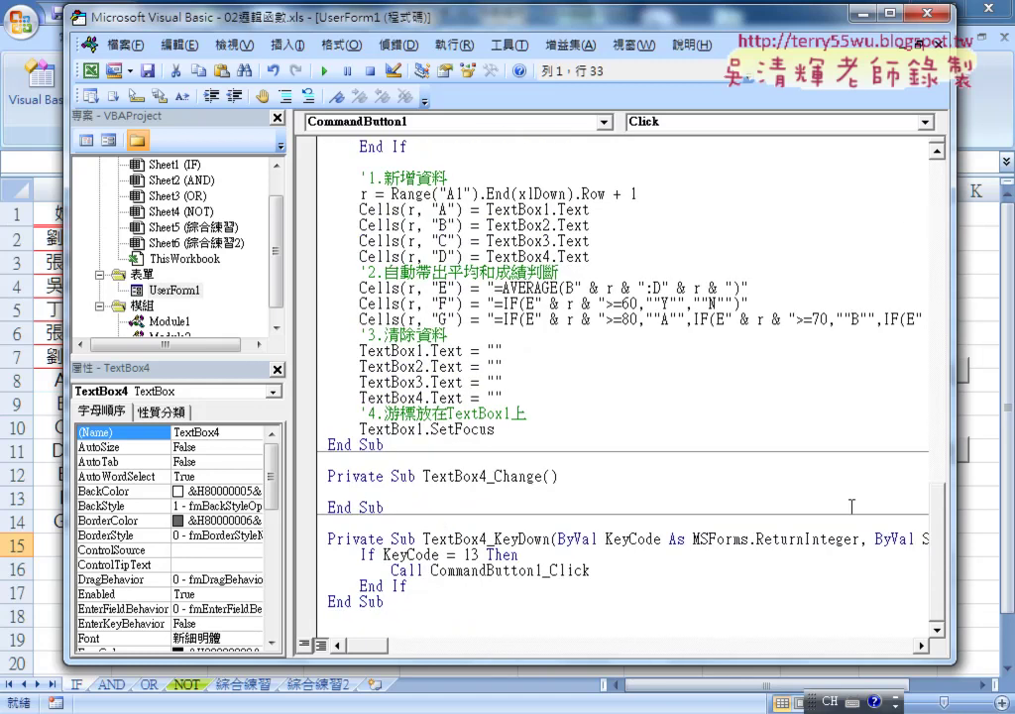
{"action": "left_click", "coordinate": [675, 567]}
Run the form, enter HHH with scores 85, 96 and 97, and press Enter in TextBox4 to add the row
{"action": "key", "text": "alt+F11"}
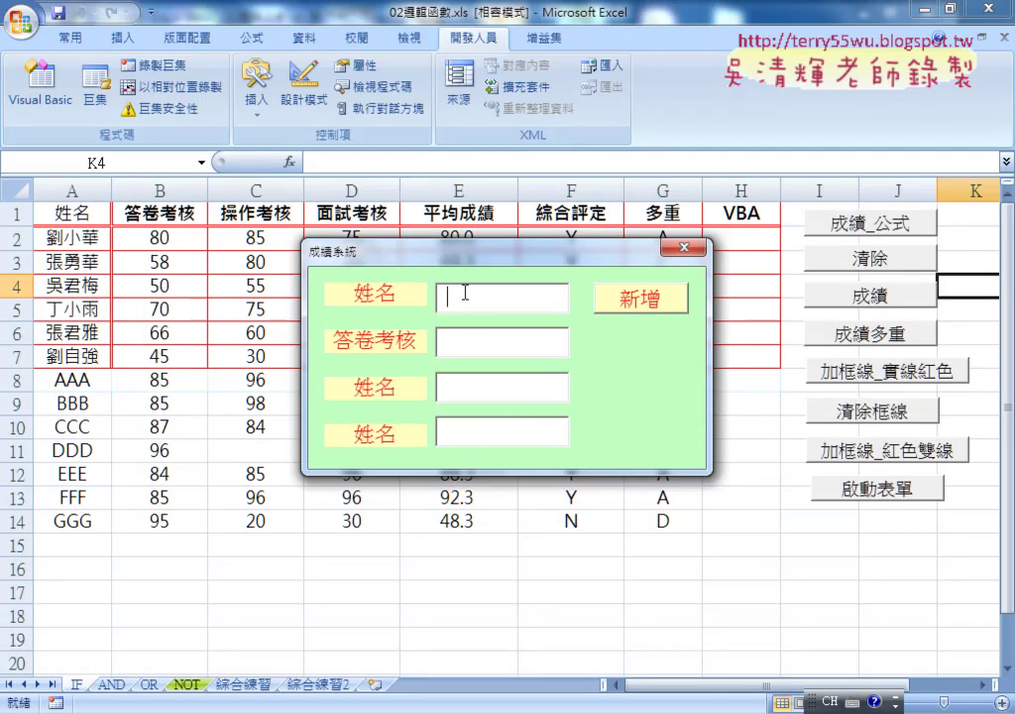
{"action": "type", "text": "HHH"}
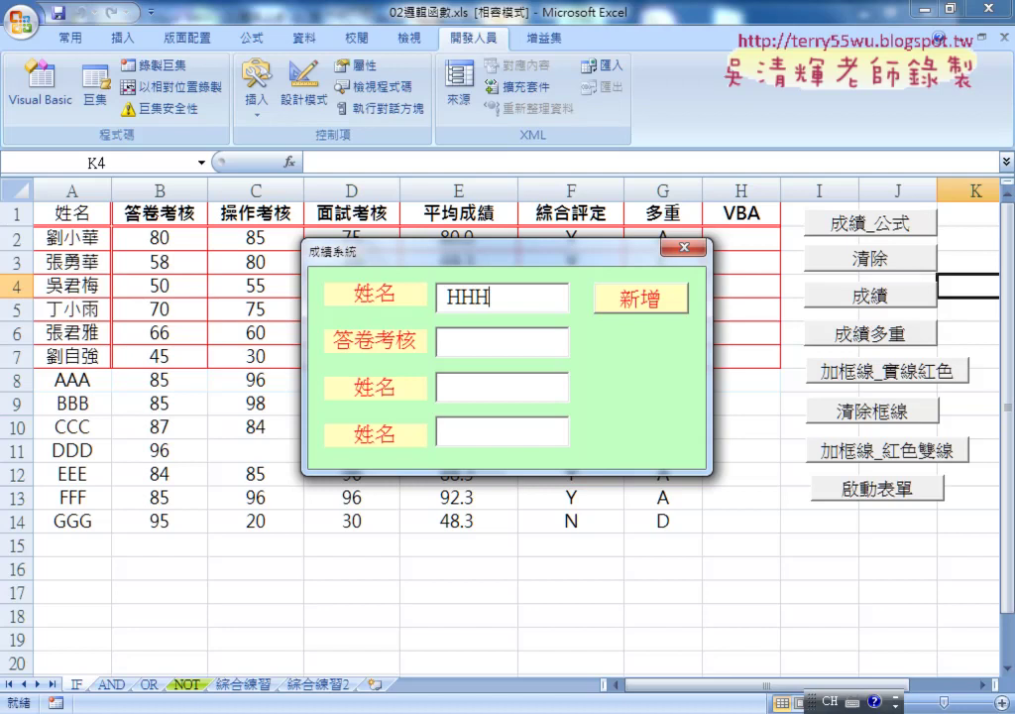
{"action": "key", "text": "Return"}
{"action": "type", "text": "85"}
{"action": "key", "text": "Return"}
{"action": "type", "text": "96"}
{"action": "key", "text": "Return"}
{"action": "type", "text": "9"}
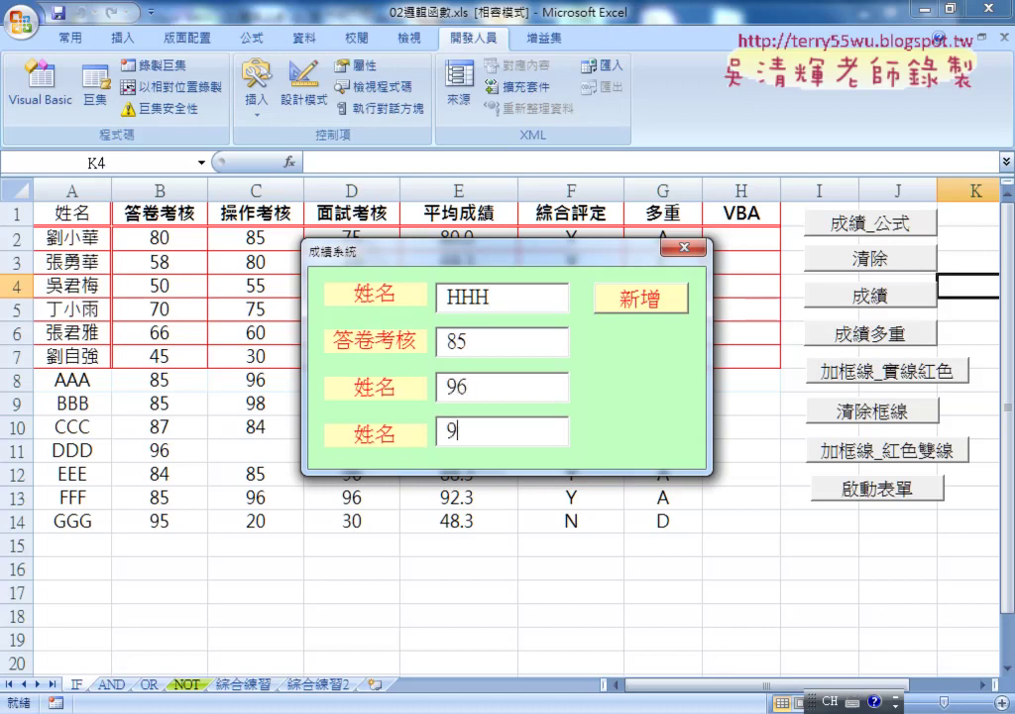
{"action": "type", "text": "7"}
{"action": "left_click_drag", "start_coordinate": [595, 254], "coordinate": [694, 166]}
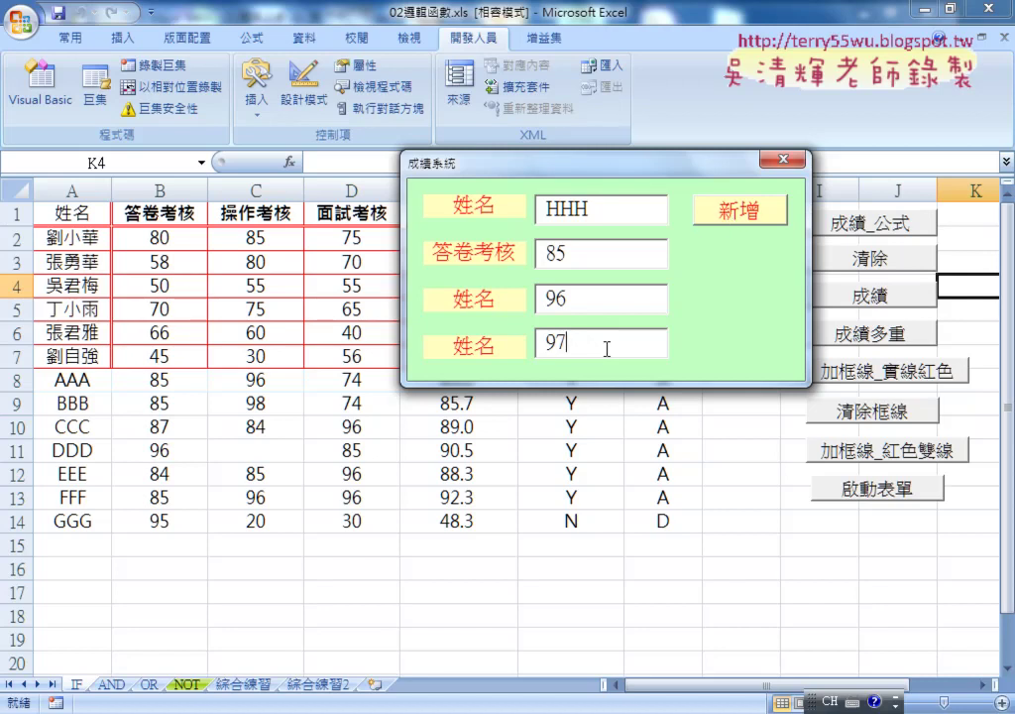
{"action": "key", "text": "Return"}
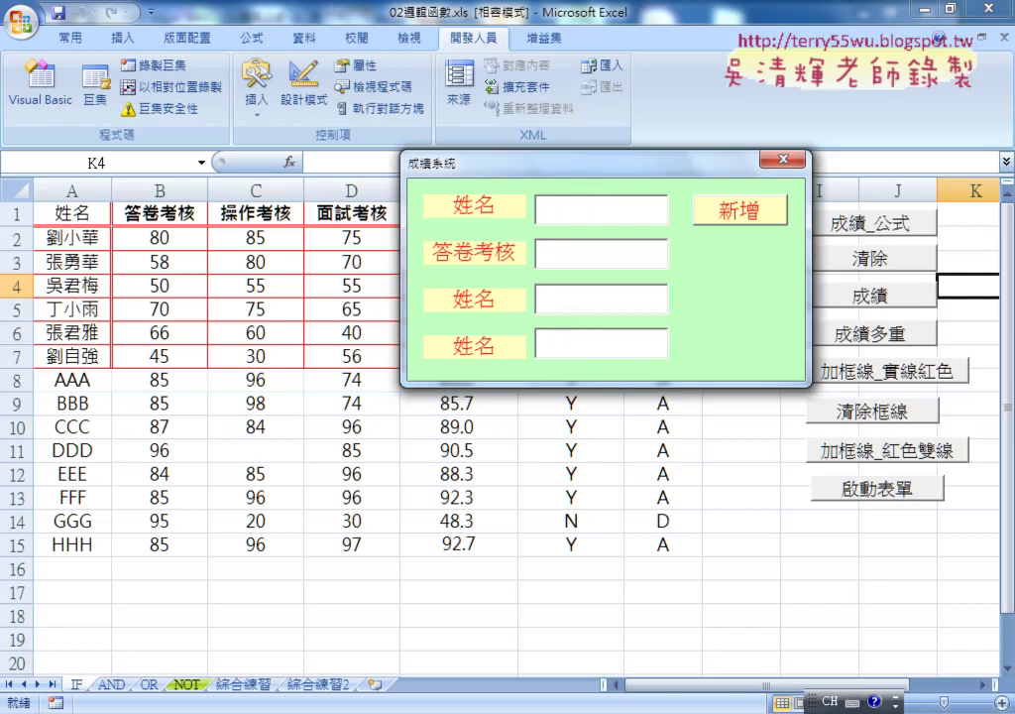